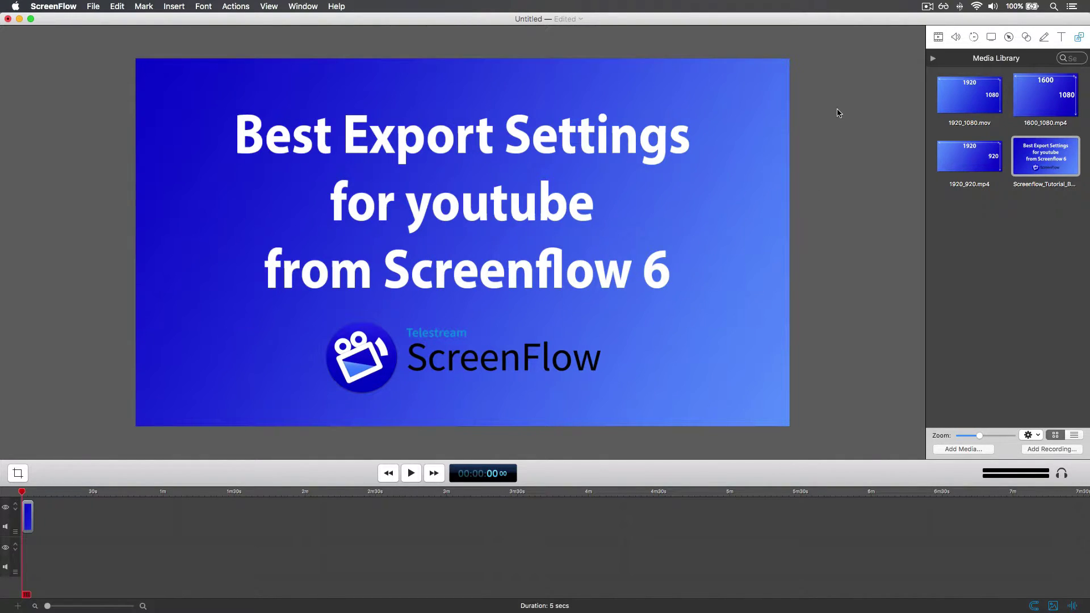
Delete the ScreenFlow tutorial title-card clip from the project
key("Delete")
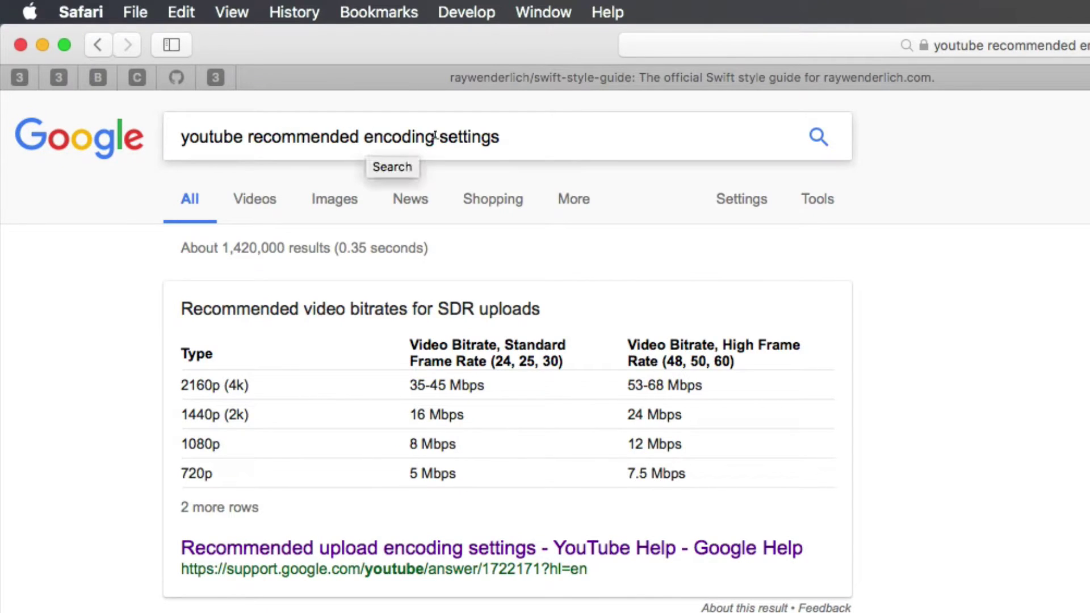
Review Google's 1080p bitrate table and highlight the YouTube Help result's support.google.com address
left_click_drag(520, 134, 66, 128)
left_click(562, 129)
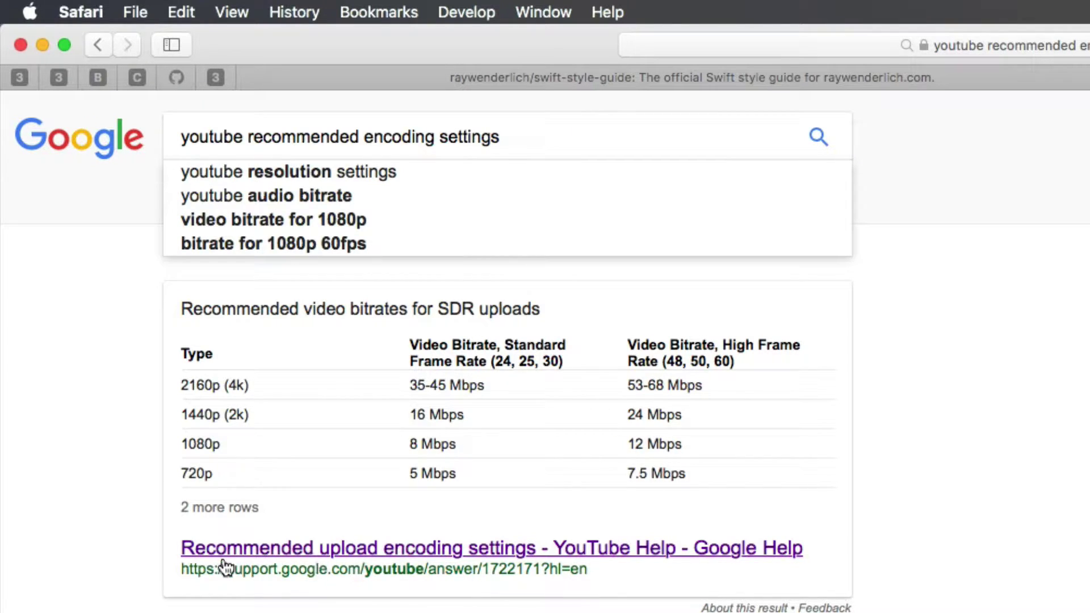
left_click_drag(230, 565, 375, 560)
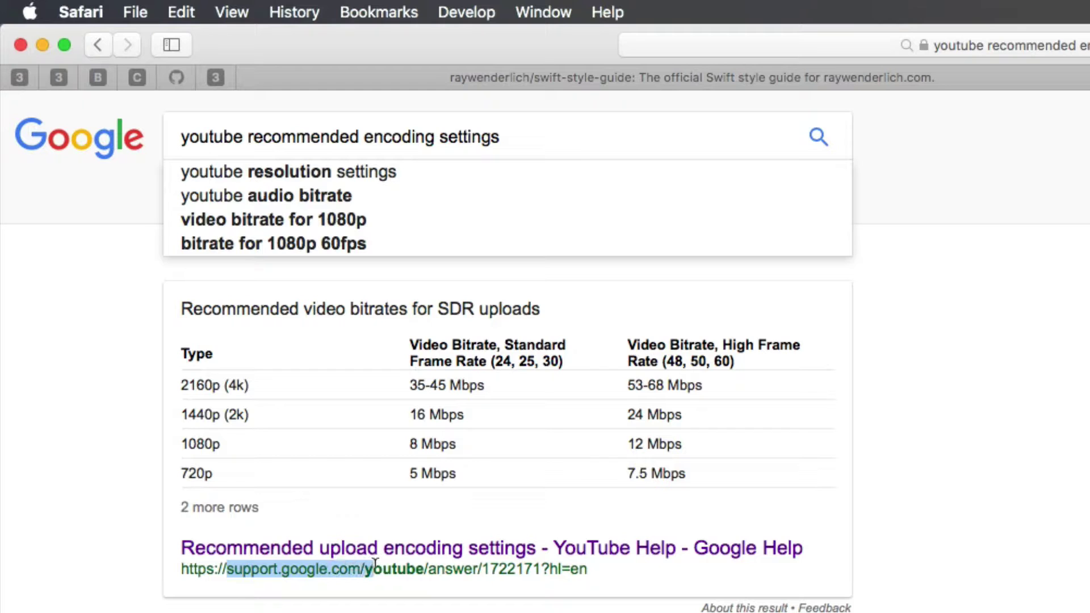
Open YouTube Help's upload encoding page, read the 16:9 aspect-ratio note, and open the resolution article
left_click(332, 569)
left_click(336, 548)
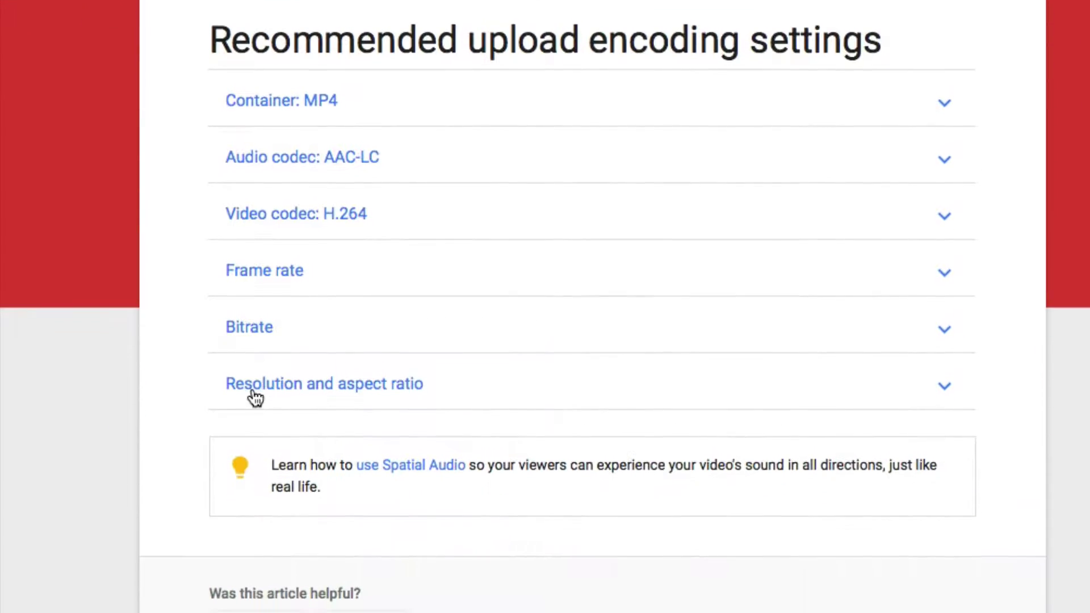
left_click(363, 607)
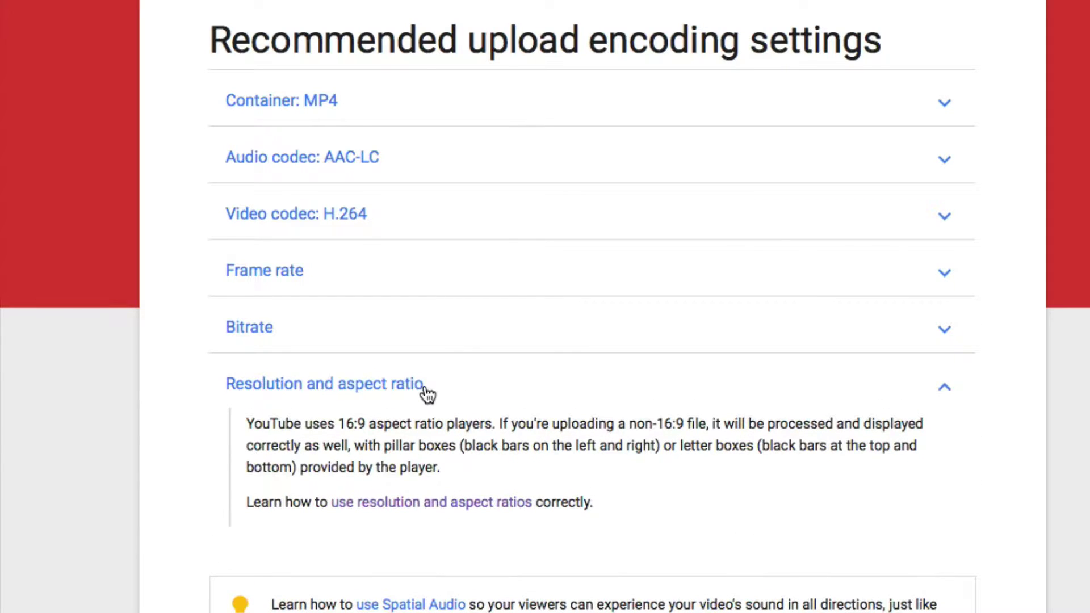
left_click_drag(248, 423, 493, 415)
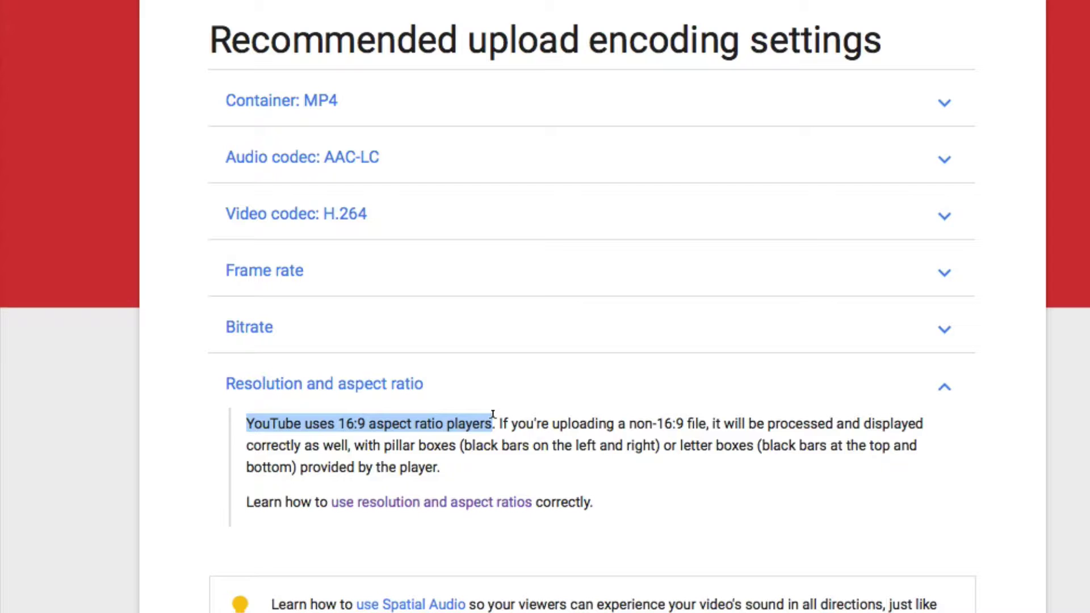
left_click(464, 418)
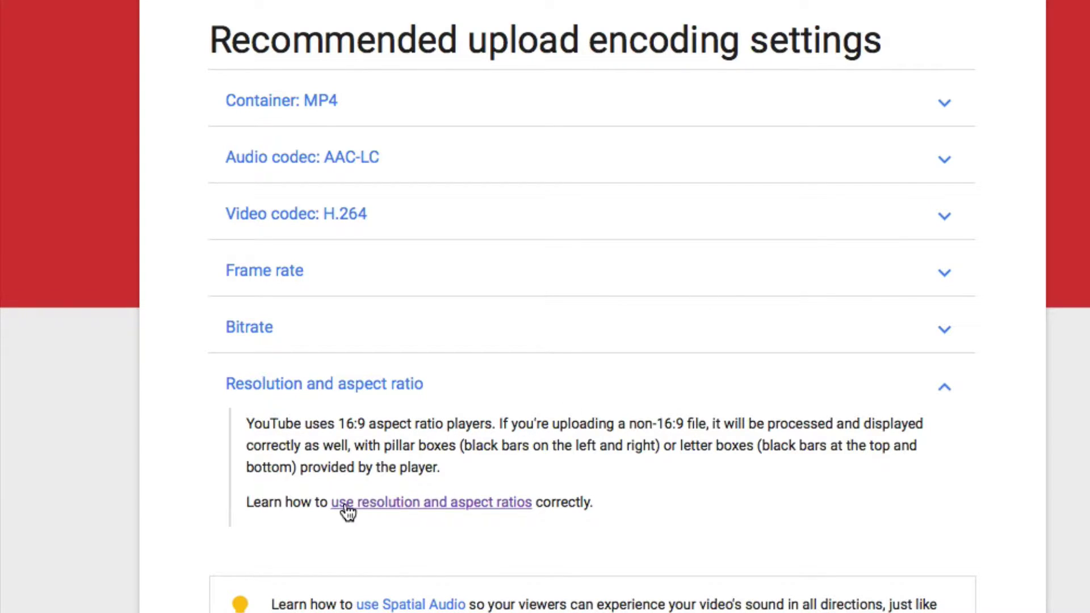
left_click(399, 505)
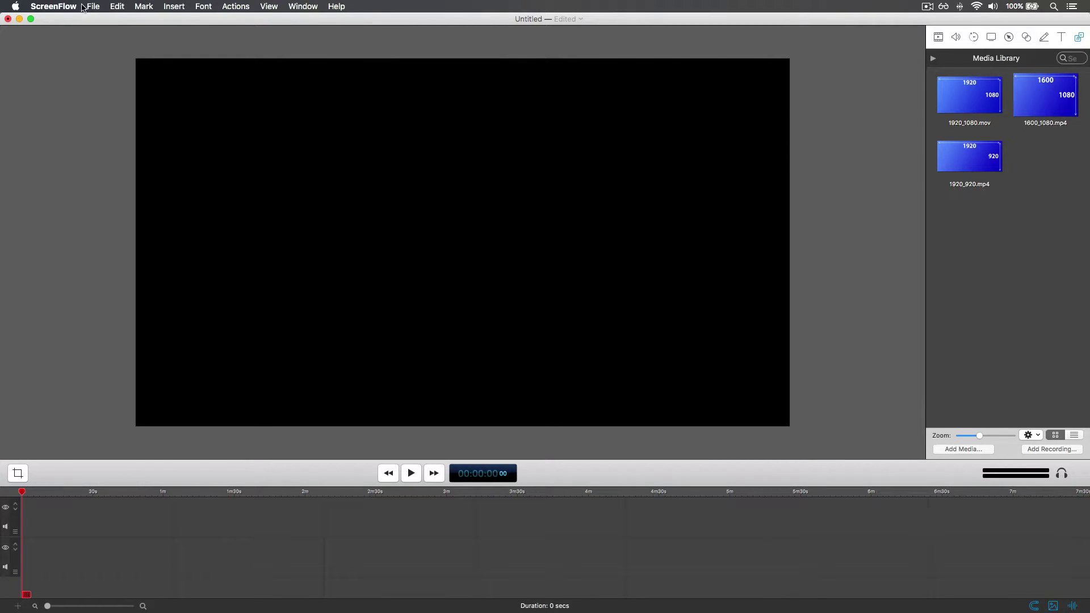
Apply the 1080p HD document preset with Width 1920 and Height 1080
left_click(94, 8)
left_click(122, 148)
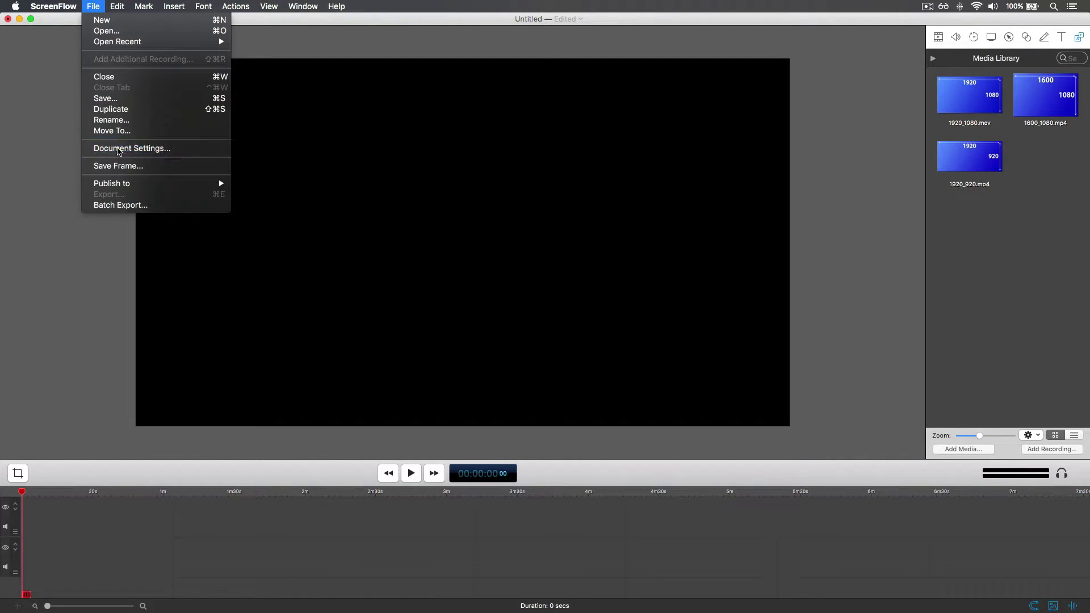
left_click(523, 43)
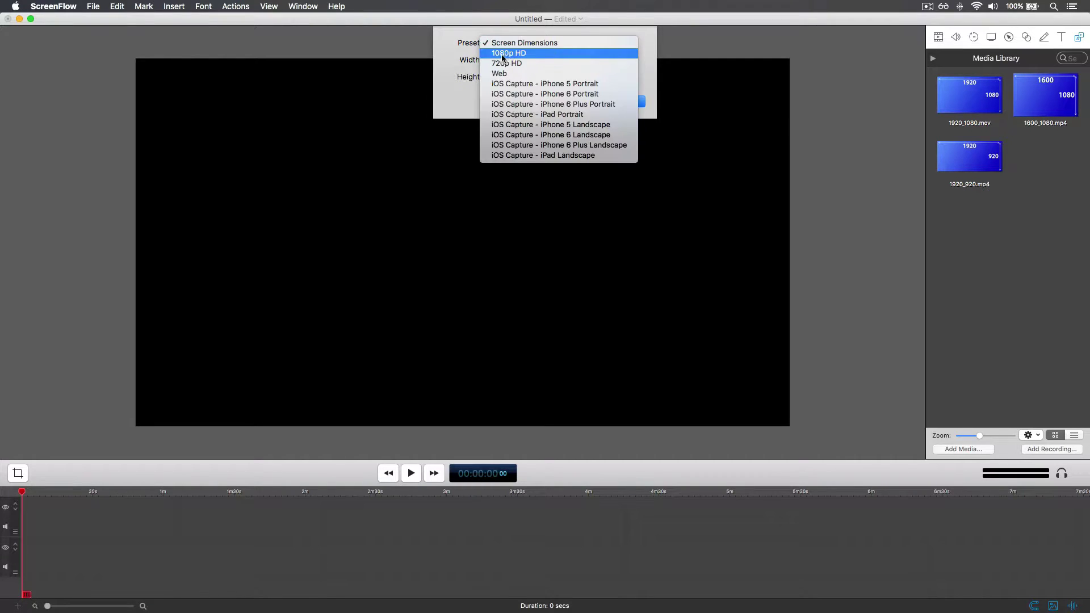
left_click(516, 43)
left_click(515, 43)
left_click(506, 53)
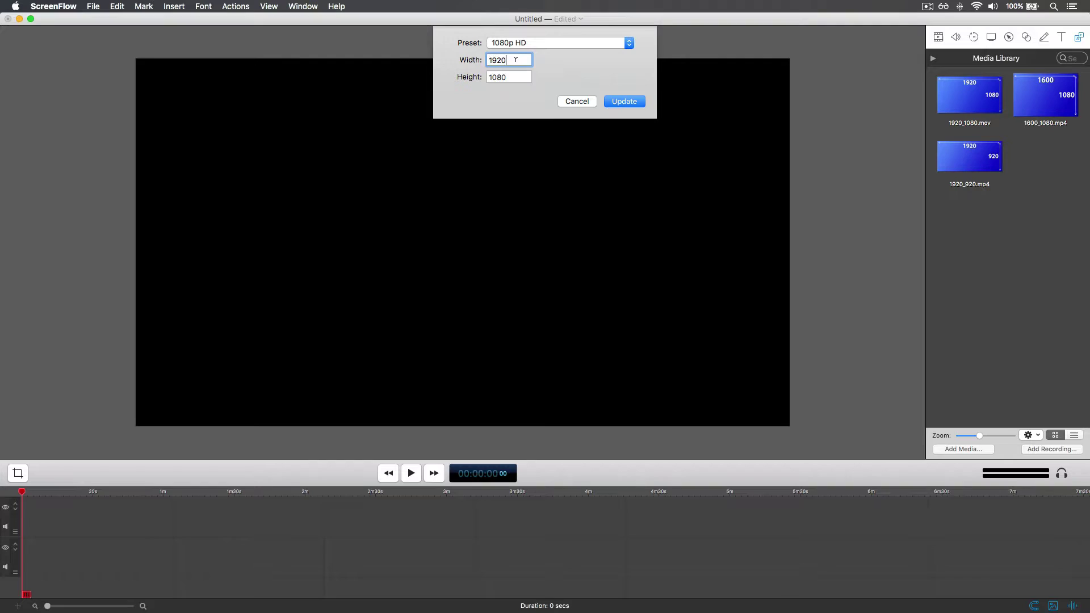
key("Tab")
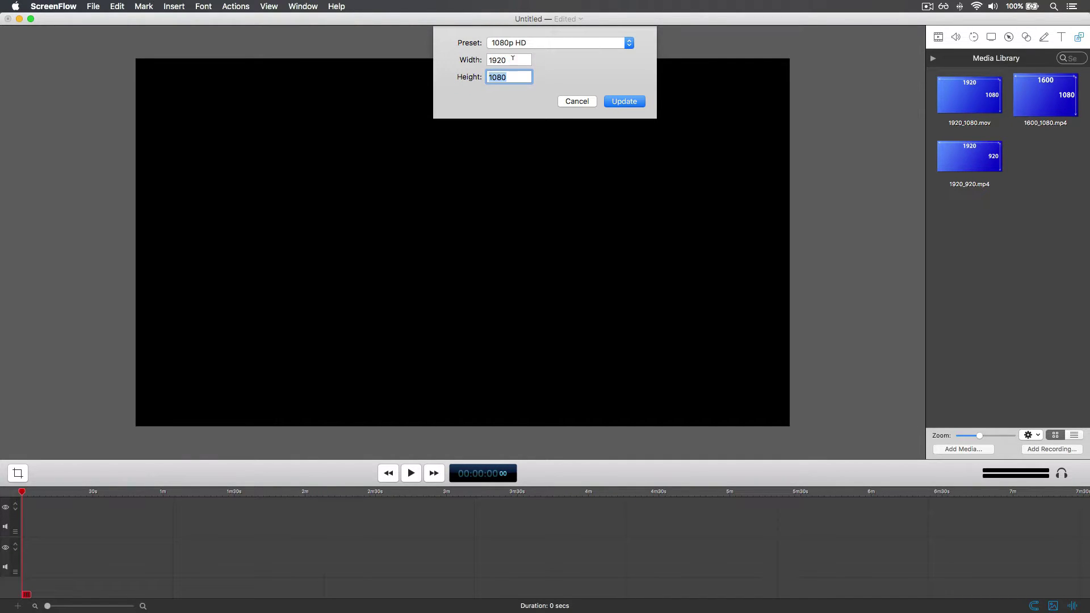
key("Tab")
key("Tab")
left_click(623, 105)
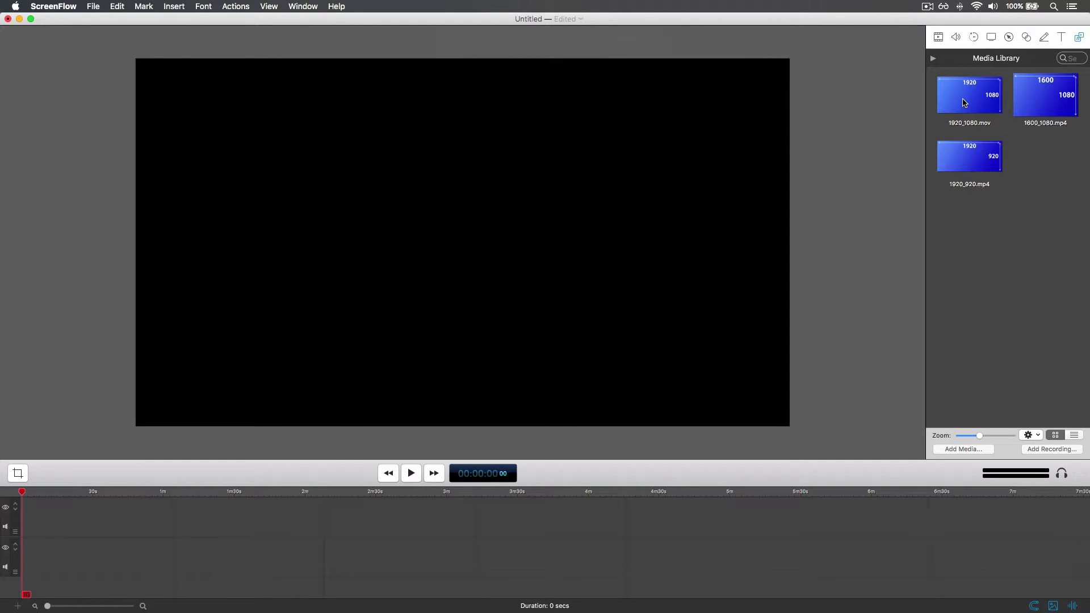
Add 1920_1080.mov to the canvas, shrink it and centre it
left_click_drag(991, 105, 471, 245)
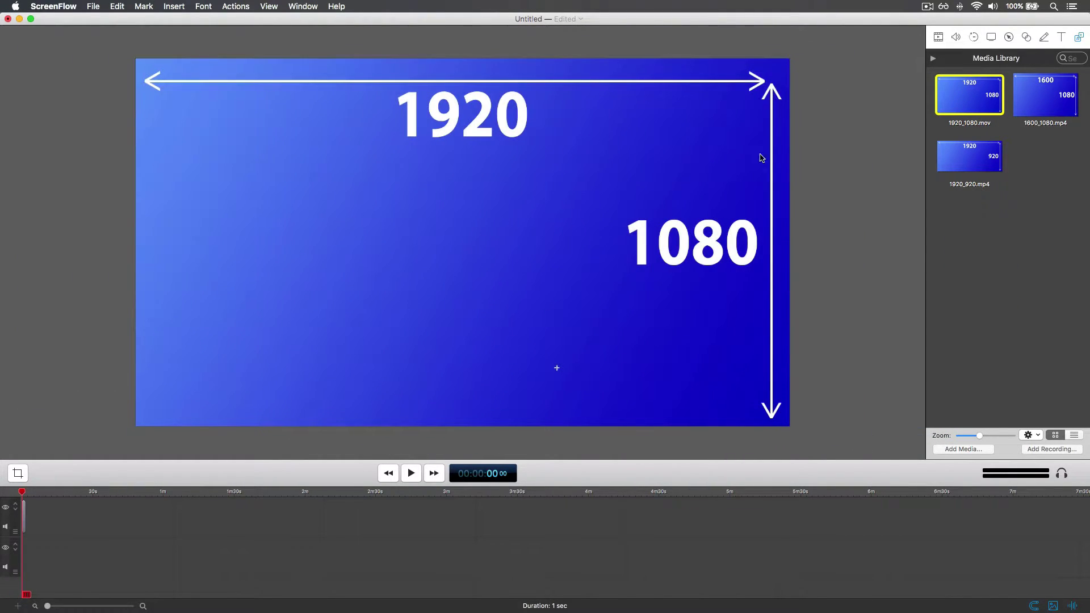
left_click(763, 342)
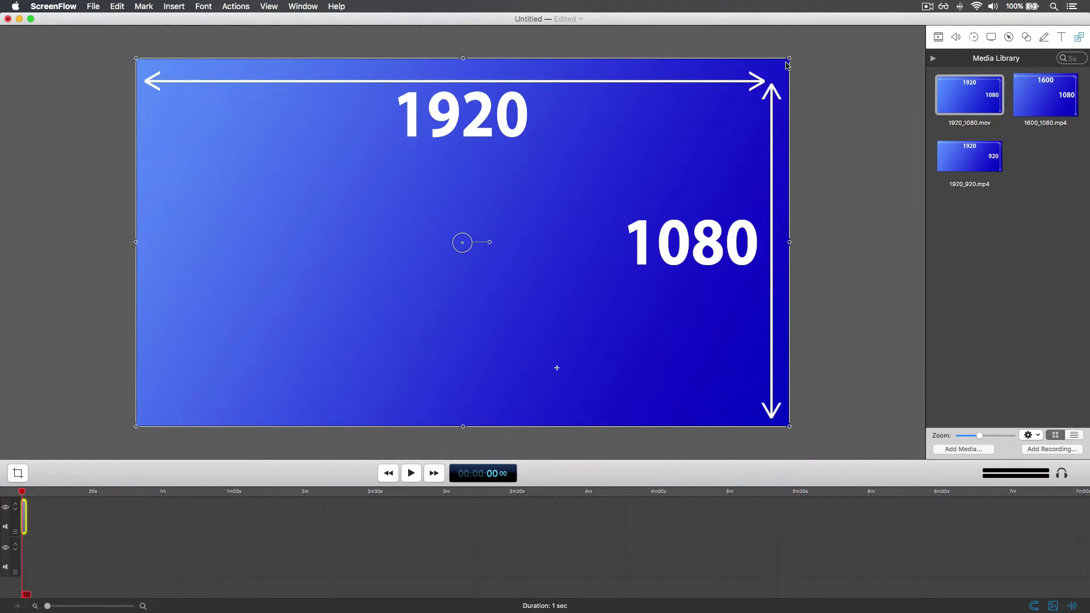
left_click_drag(789, 60, 586, 172)
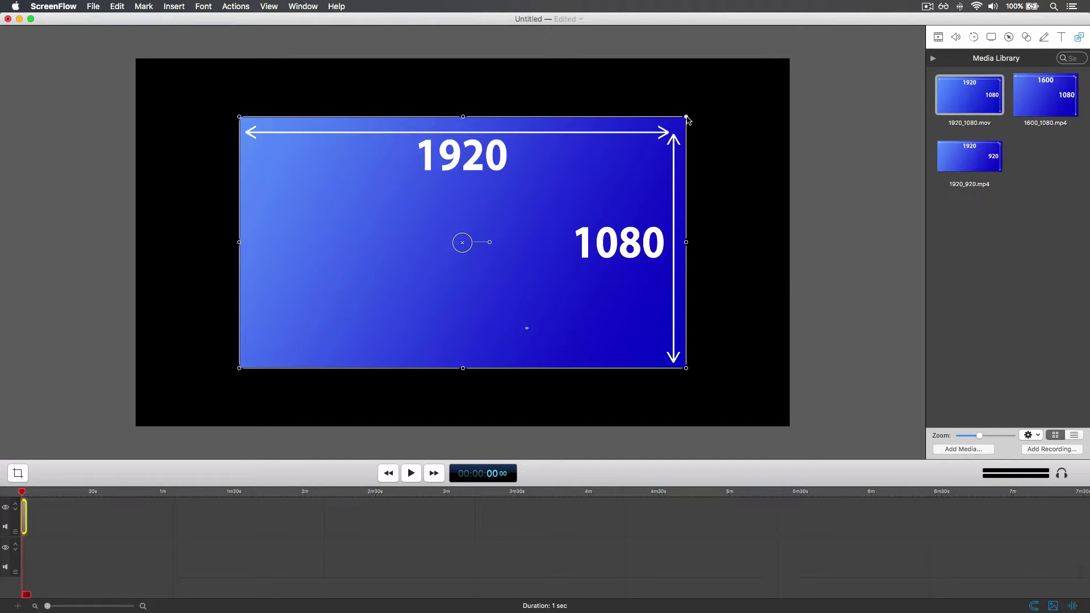
left_click(231, 134)
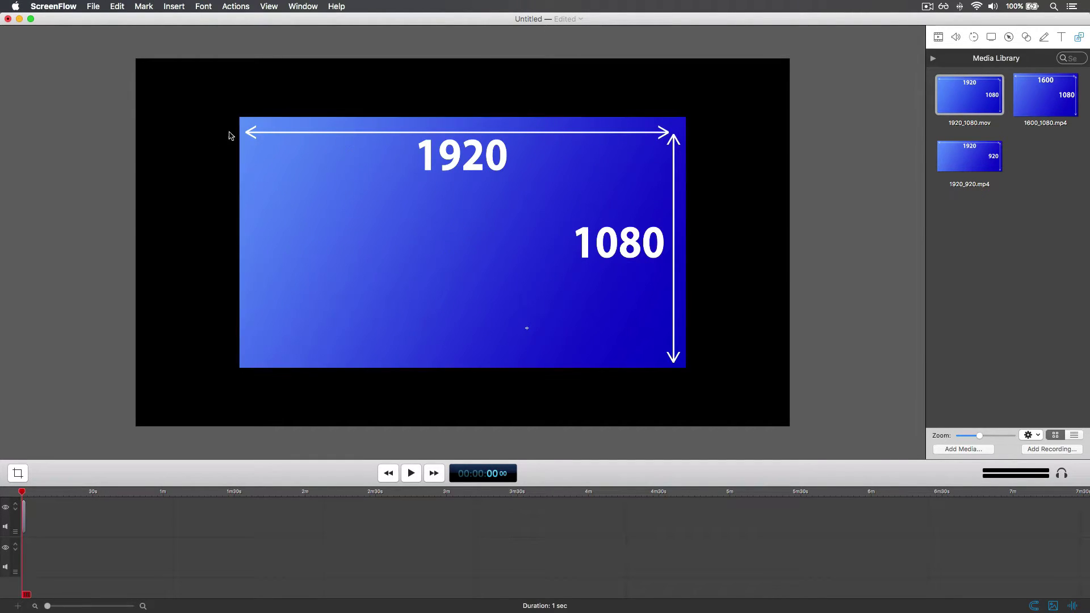
left_click(318, 170)
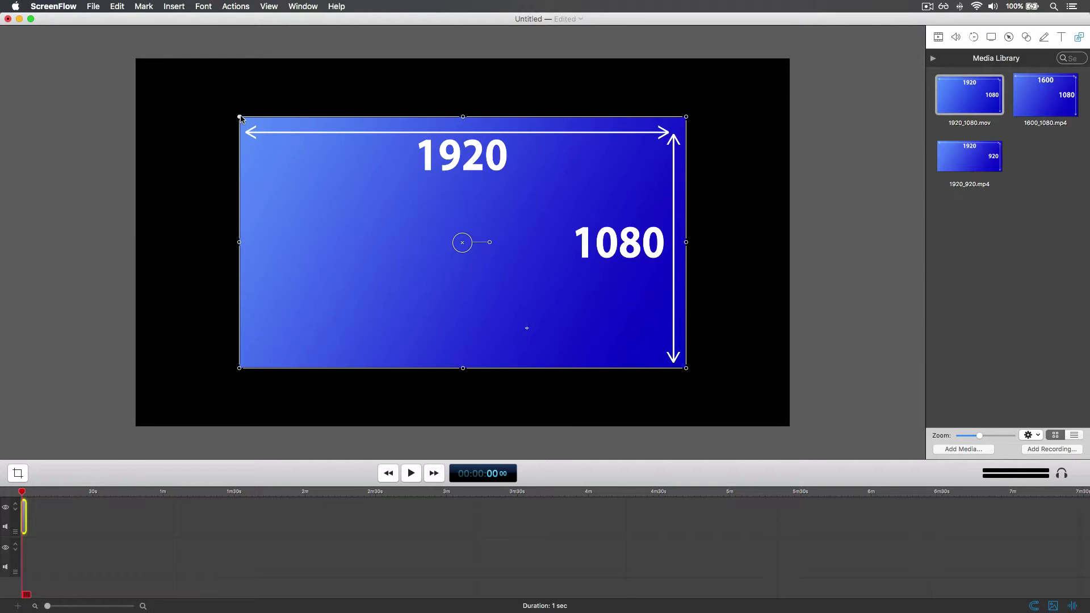
Stretch the 1920_1080.mov clip from its corners until it fills the 1920×1080 canvas
left_click_drag(239, 116, 176, 82)
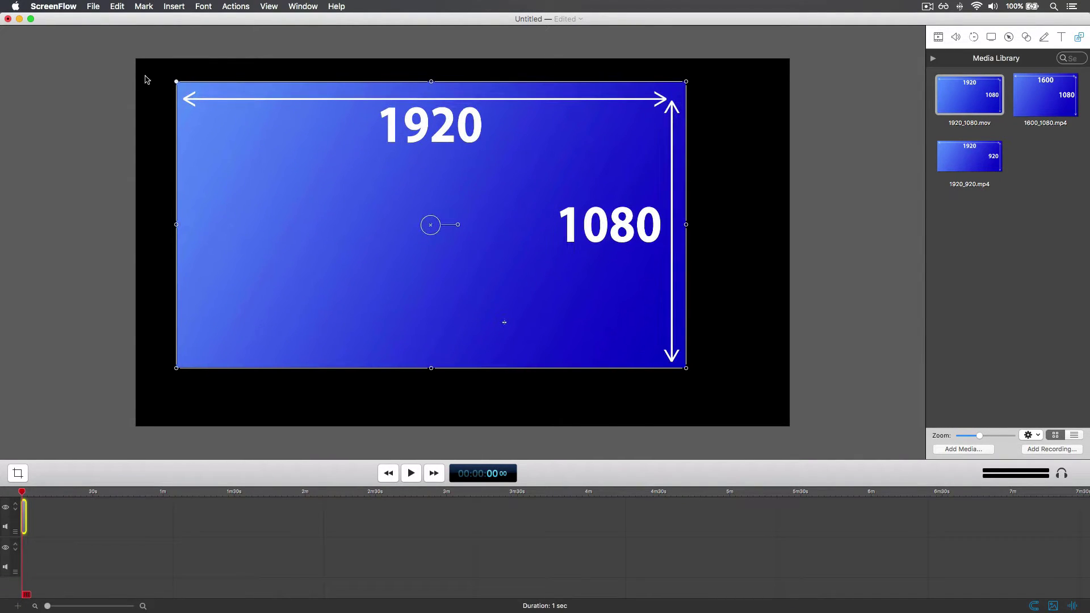
left_click_drag(687, 370, 724, 390)
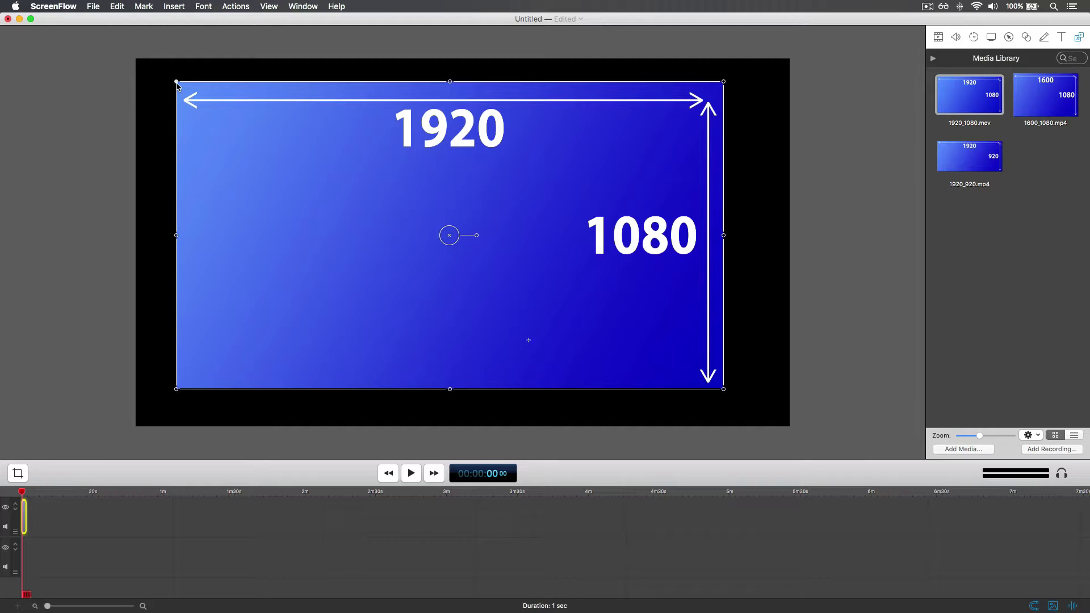
left_click_drag(177, 83, 144, 67)
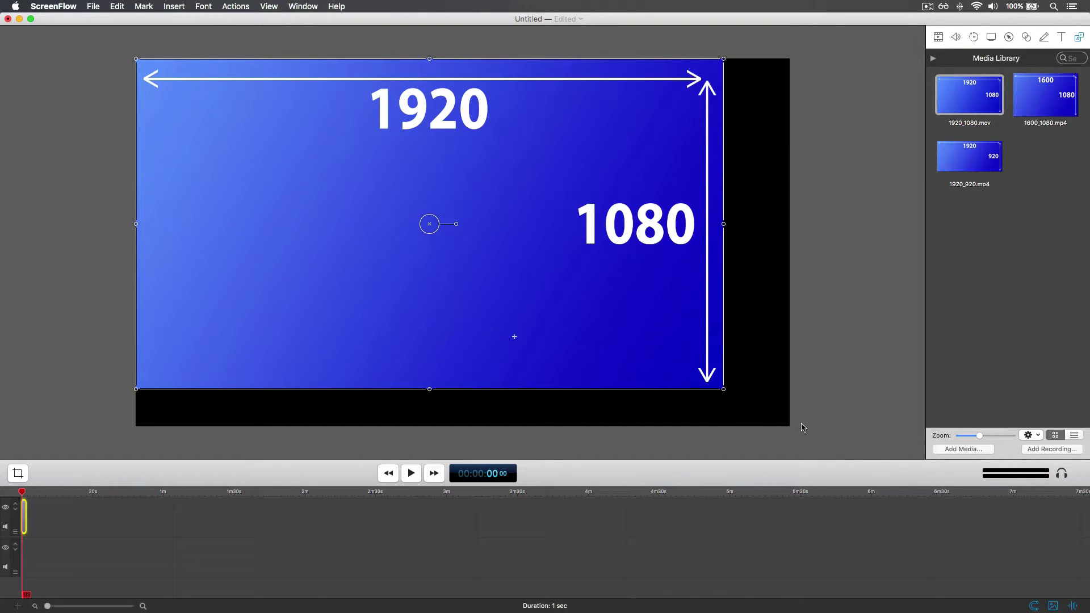
mouse_move(725, 390)
left_mouse_down()
mouse_move(780, 431)
mouse_move(689, 350)
mouse_move(745, 306)
mouse_move(714, 353)
mouse_move(660, 277)
mouse_move(571, 400)
mouse_move(501, 360)
mouse_move(721, 384)
mouse_move(604, 375)
mouse_move(485, 321)
mouse_move(528, 368)
mouse_move(458, 341)
mouse_move(700, 387)
mouse_move(518, 381)
mouse_move(476, 397)
mouse_move(492, 399)
mouse_move(495, 384)
mouse_move(619, 396)
mouse_move(665, 373)
mouse_move(705, 396)
mouse_move(718, 386)
left_mouse_up()
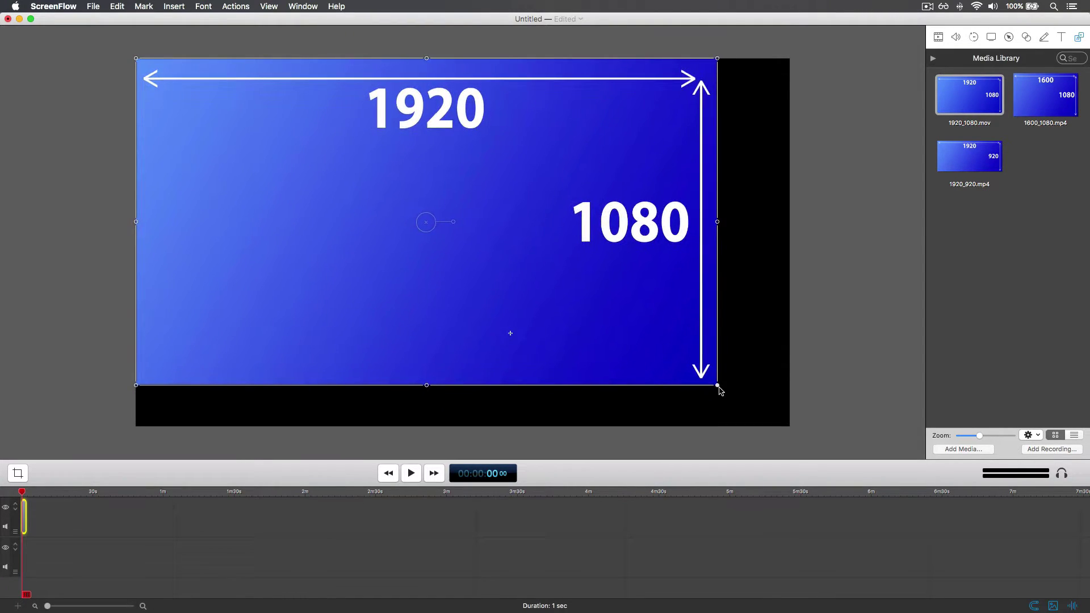
left_click(118, 6)
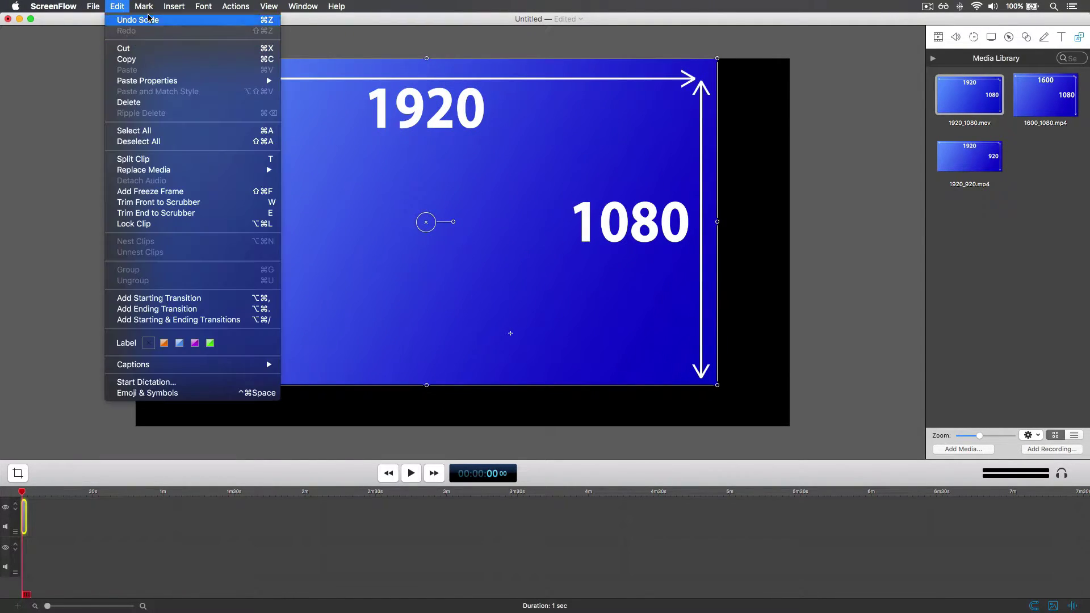
left_click(150, 21)
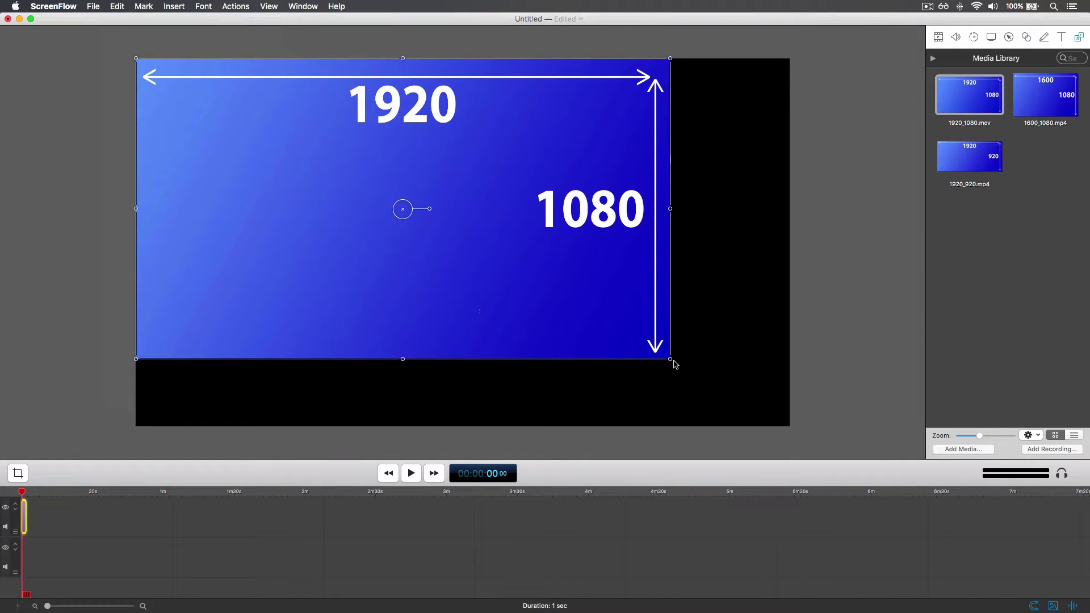
left_click_drag(673, 359, 783, 437)
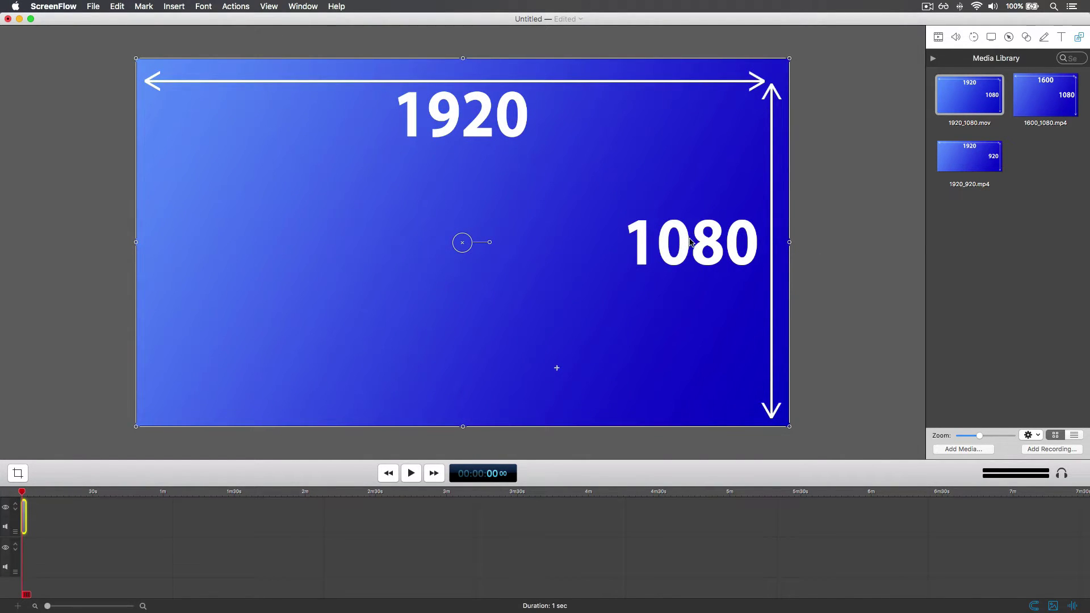
left_click(117, 268)
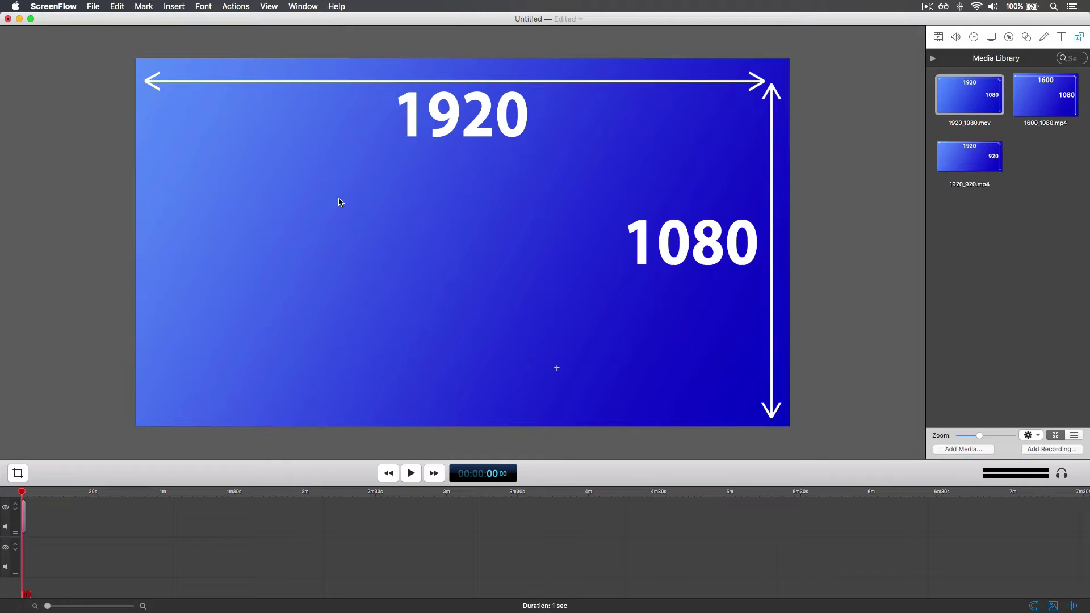
left_click(376, 287)
Replace the current clip with 1600_1080.mp4, shrinking and repositioning it on the canvas
key("Delete")
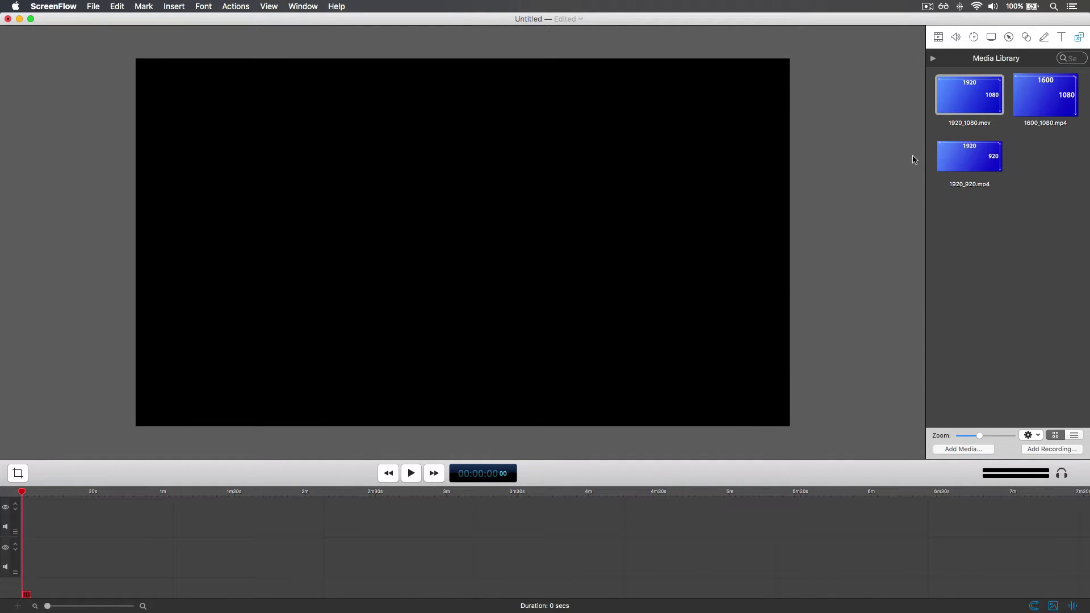
left_click(1047, 98)
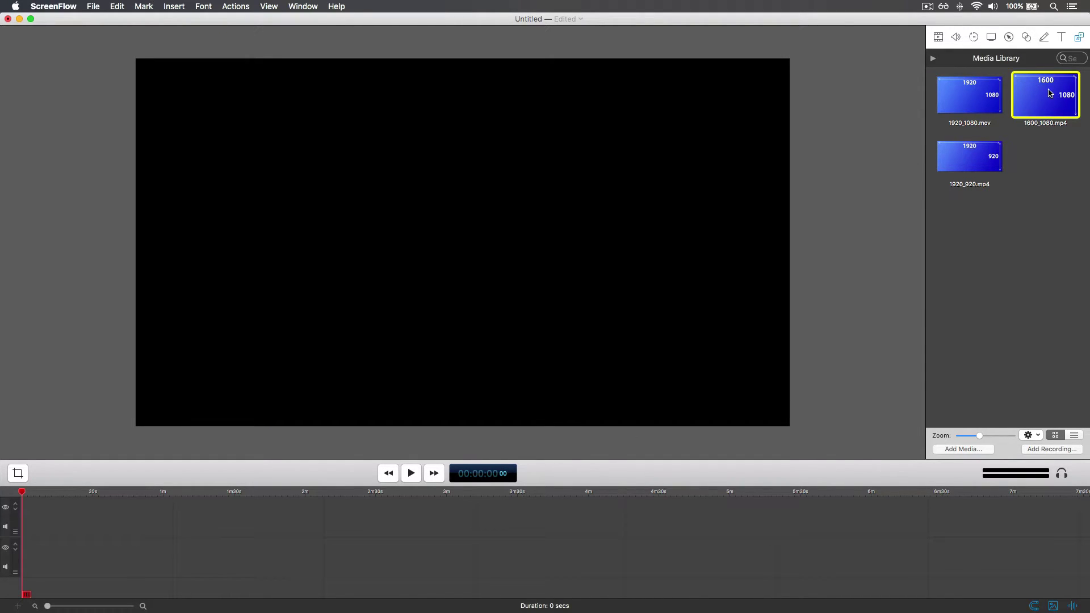
left_click_drag(1051, 92, 601, 228)
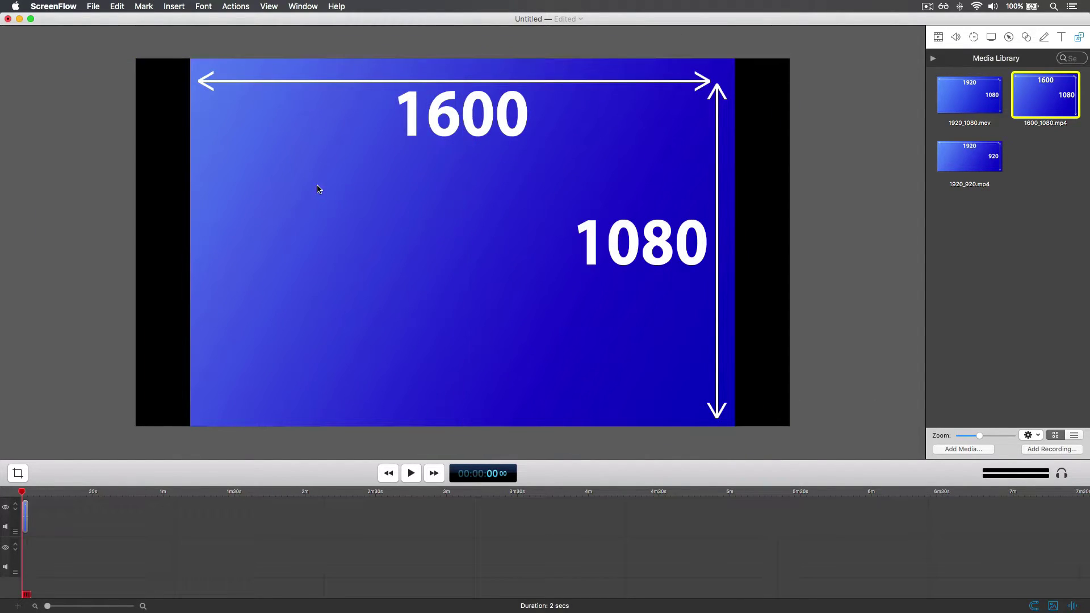
left_click(238, 105)
left_click_drag(191, 58, 253, 114)
left_click_drag(433, 297, 401, 273)
Enlarge 1600_1080.mp4 to full canvas height and centre it, leaving side black bars
left_click_drag(702, 82, 741, 69)
left_click_drag(224, 403, 191, 428)
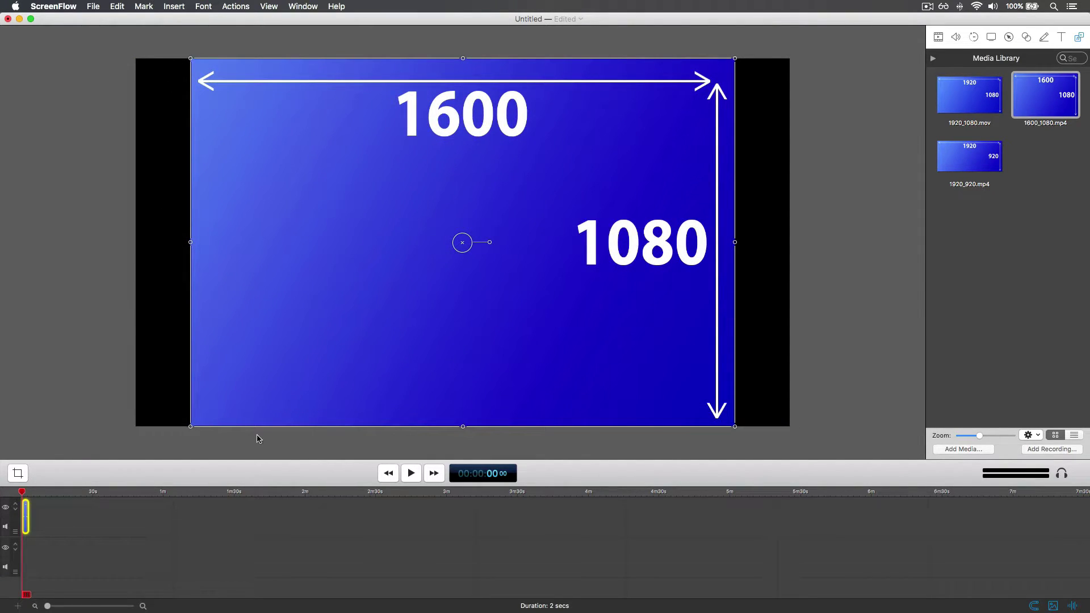
left_click_drag(542, 306, 539, 304)
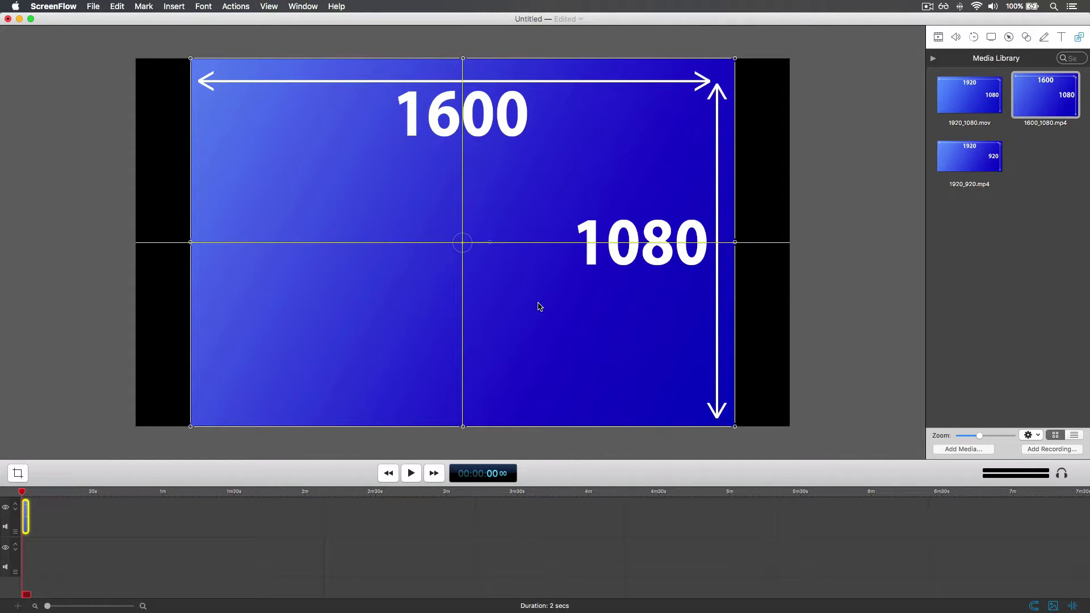
left_click_drag(539, 307, 539, 306)
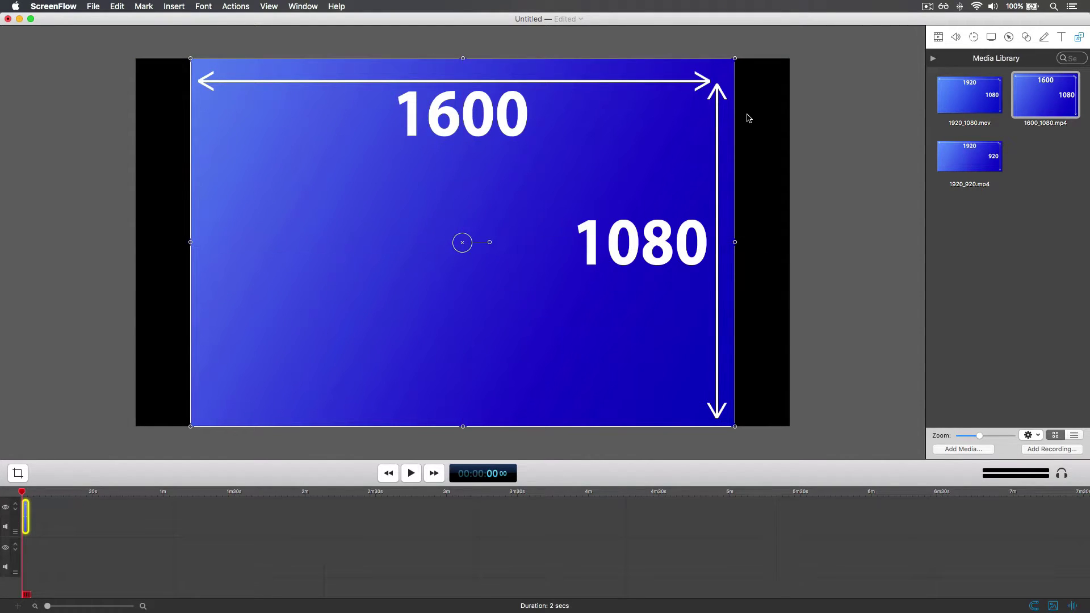
left_click(789, 82)
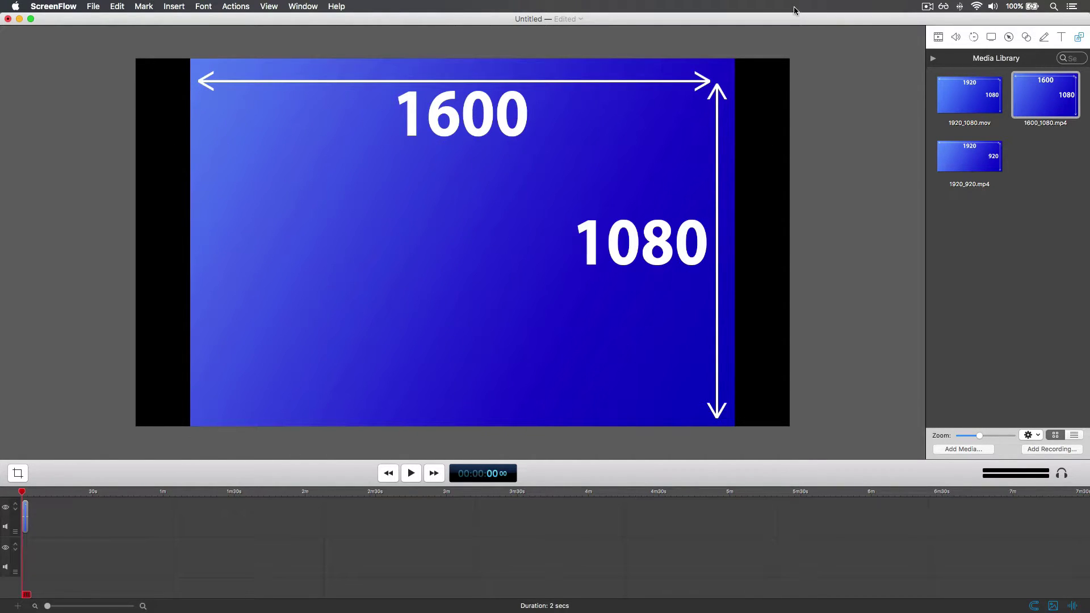
Stretch the 1600_1080.mp4 clip's left and right sides to the full frame width
left_click(389, 225)
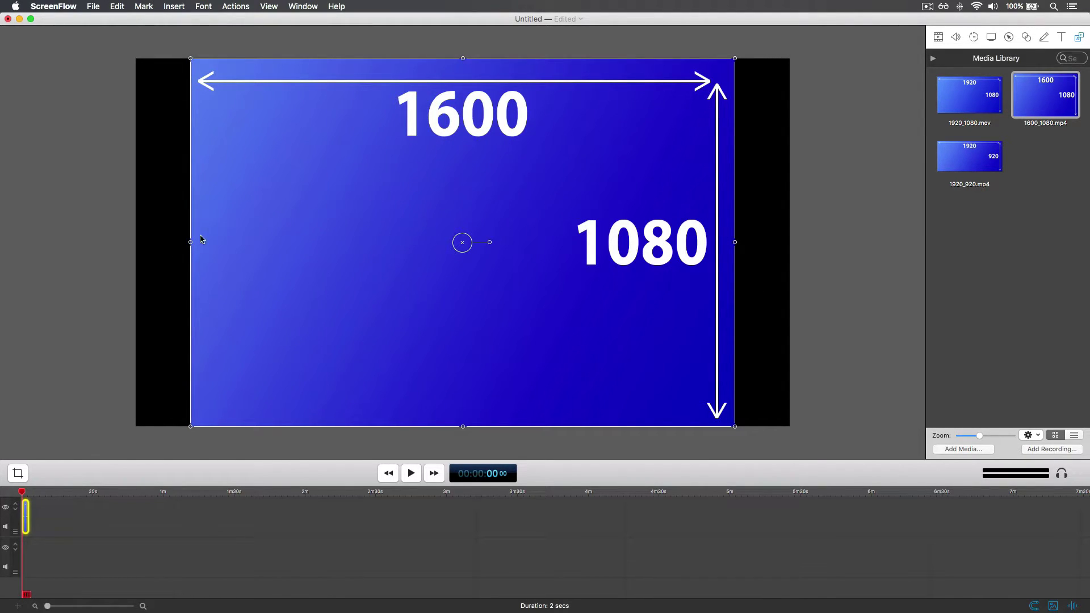
left_click_drag(192, 245, 136, 245)
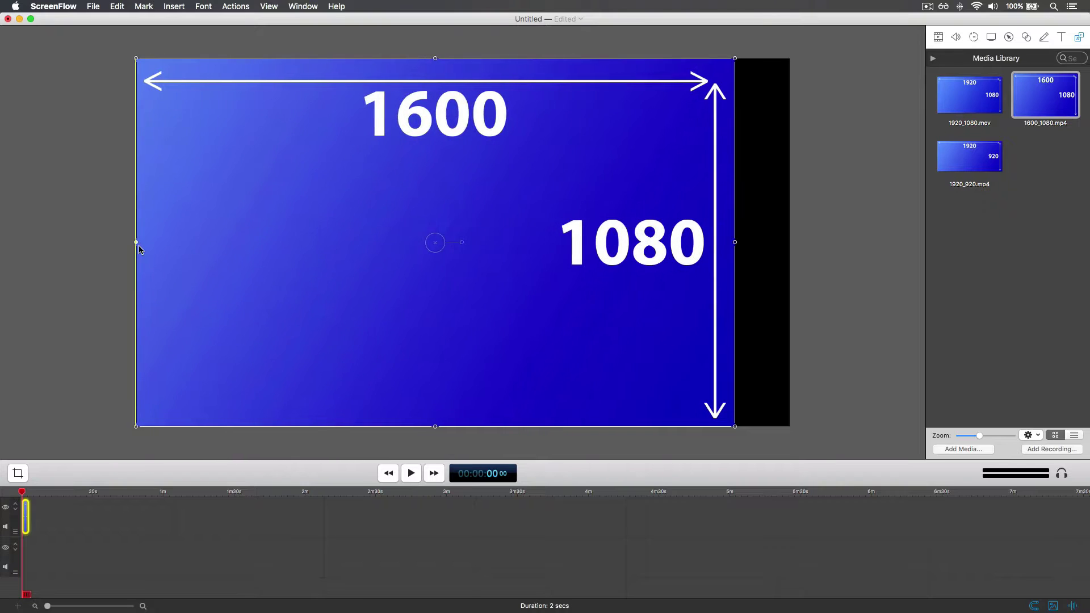
left_click_drag(736, 246, 798, 250)
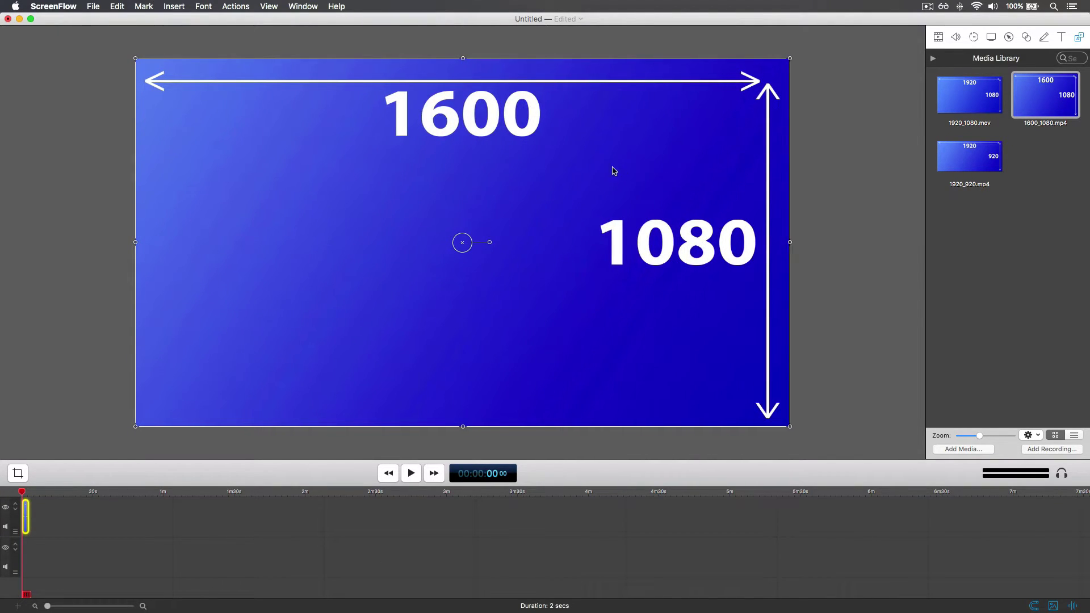
left_click(66, 187)
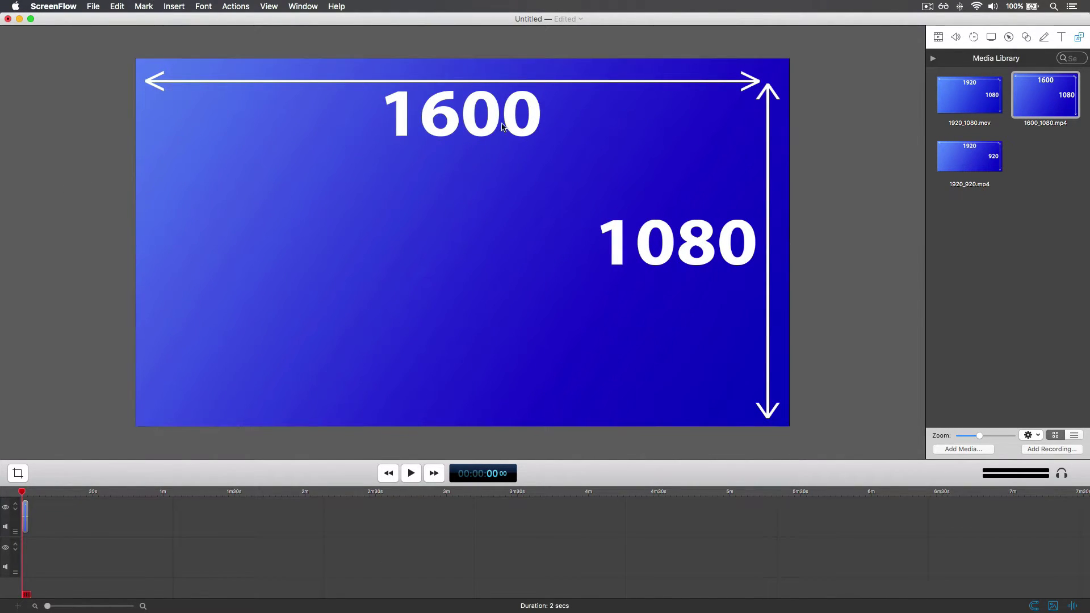
Undo the last scale of the clip from the Edit menu
left_click(118, 7)
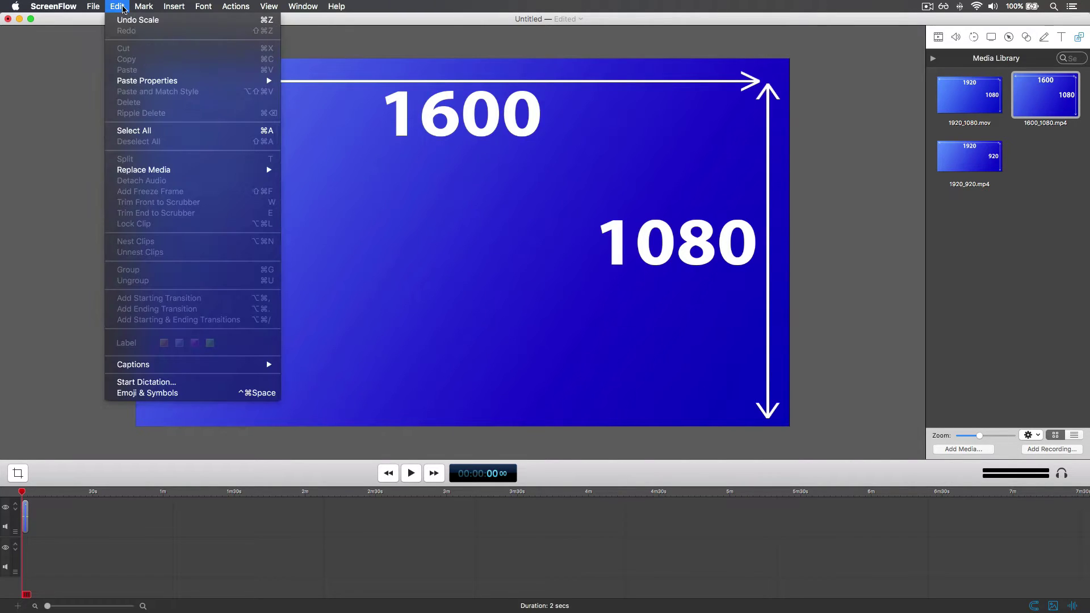
left_click(125, 22)
left_click(118, 6)
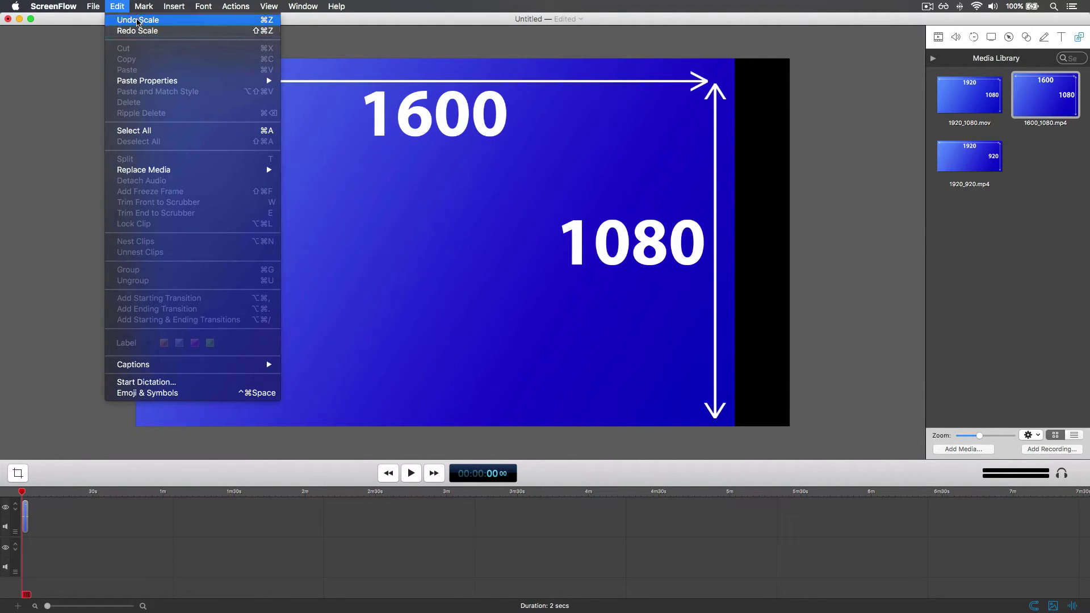
Undo the remaining scale and delete the 1600_1080.mp4 clip
key("super+z")
left_click(640, 190)
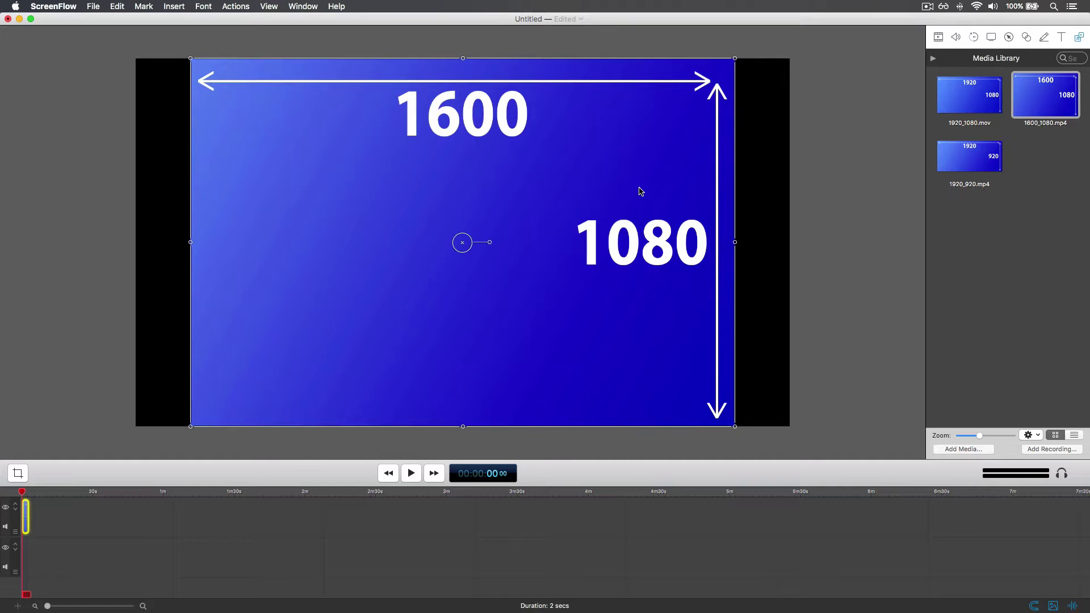
key("Delete")
Try 1920_920.mp4 scaled to full canvas width and centred, then delete it
left_click(976, 155)
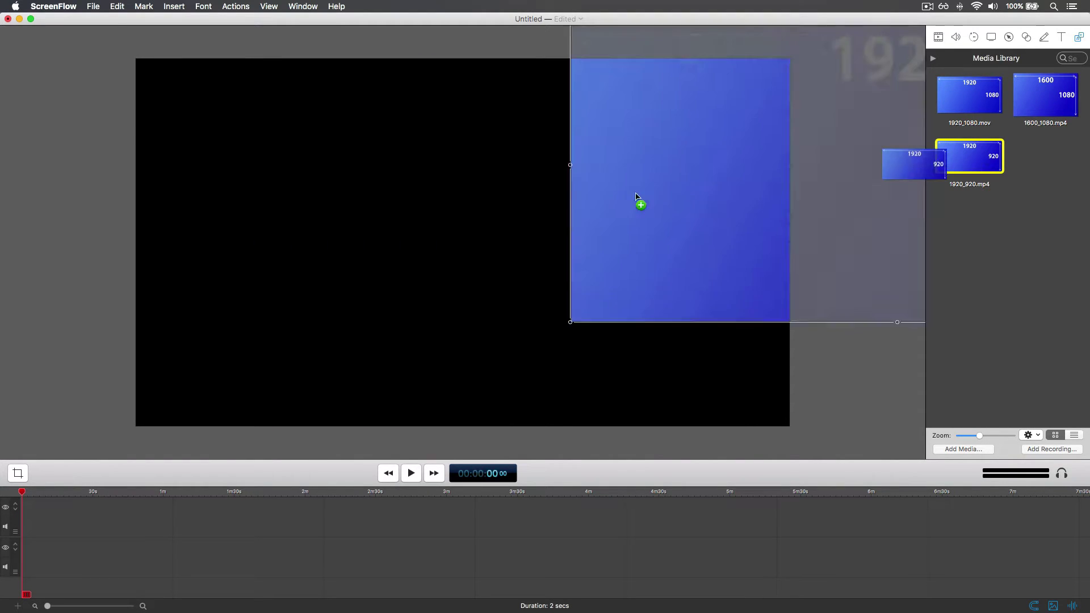
left_click_drag(636, 195, 455, 246)
left_click_drag(761, 92, 564, 155)
left_click_drag(465, 229, 588, 173)
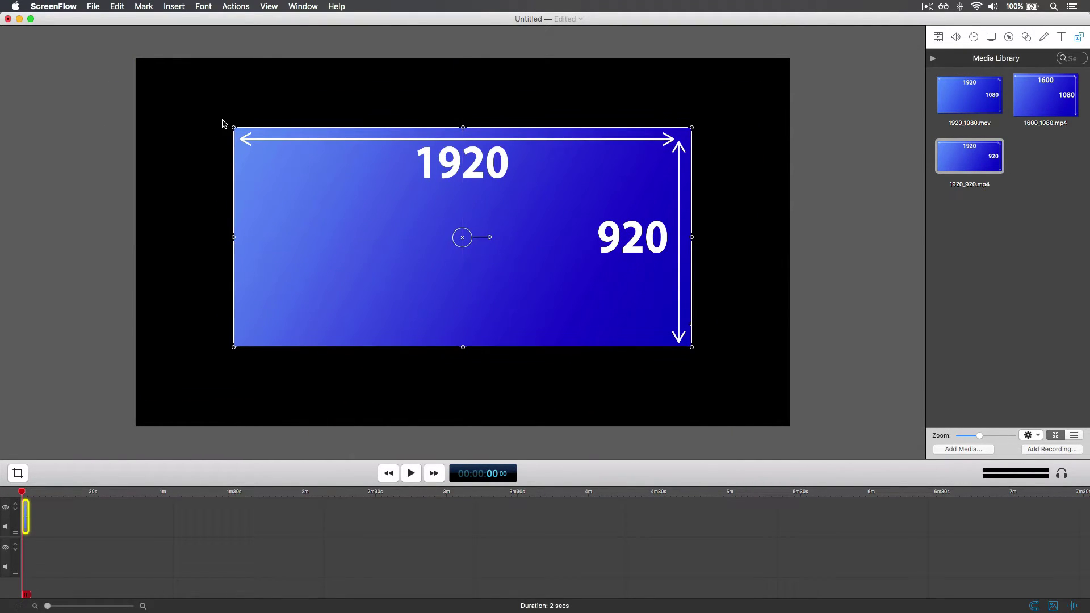
left_click_drag(233, 130, 136, 80)
left_click_drag(695, 353, 775, 407)
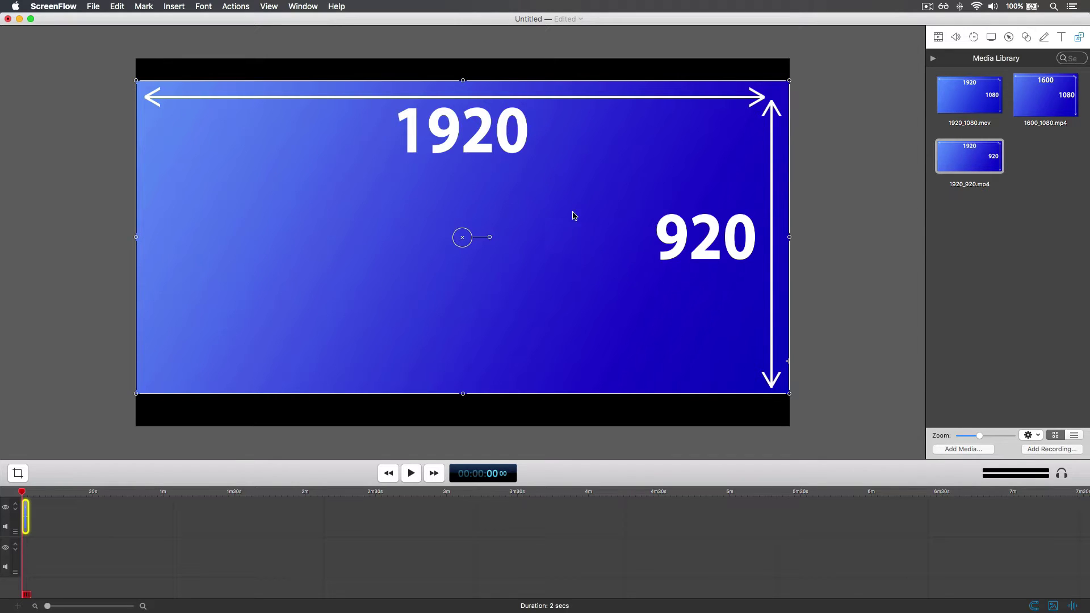
left_click_drag(559, 200, 584, 190)
left_click(190, 71)
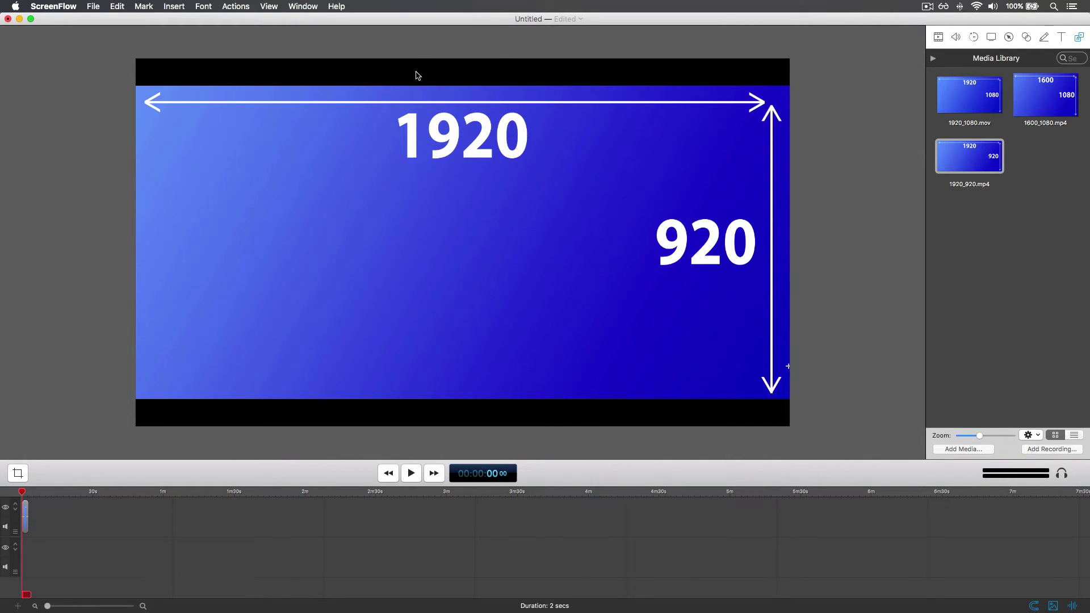
left_click(527, 243)
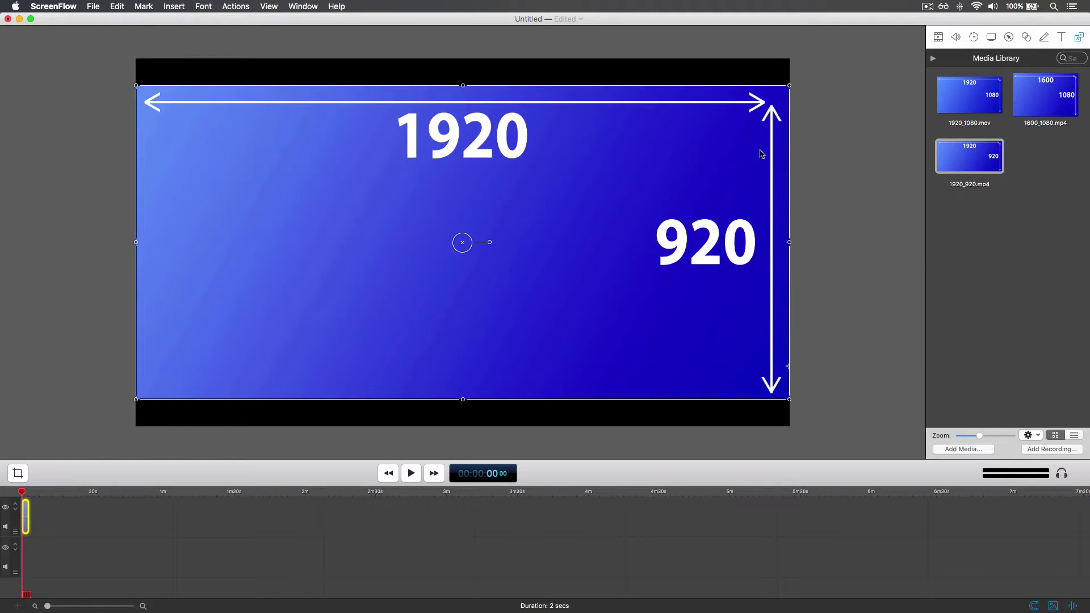
key("Delete")
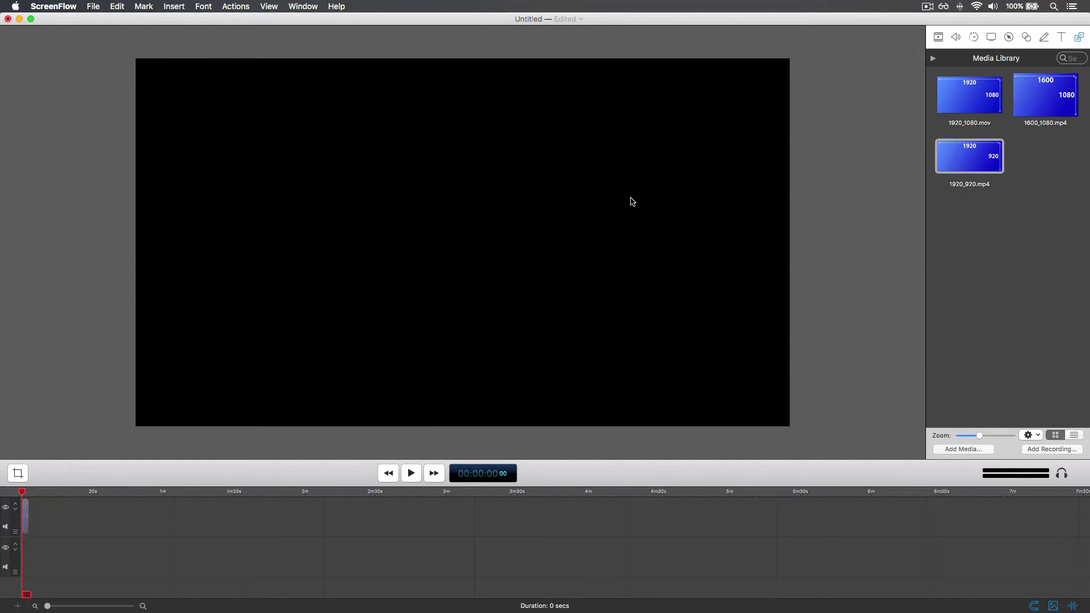
Add 1920_1080.mov back and open export settings with the Web - High preset
left_click_drag(985, 105, 477, 247)
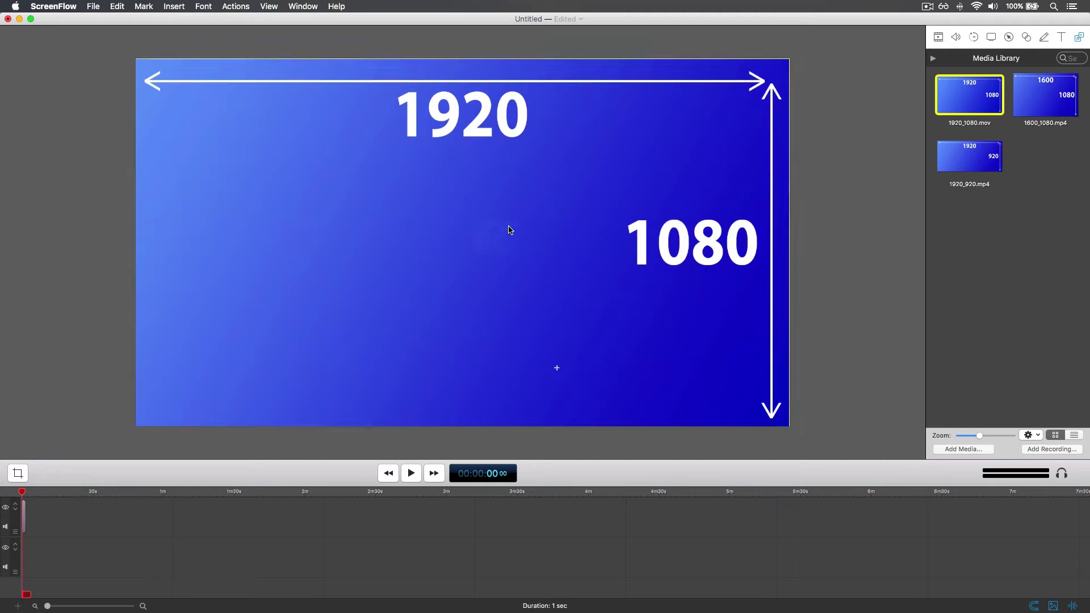
left_click(91, 6)
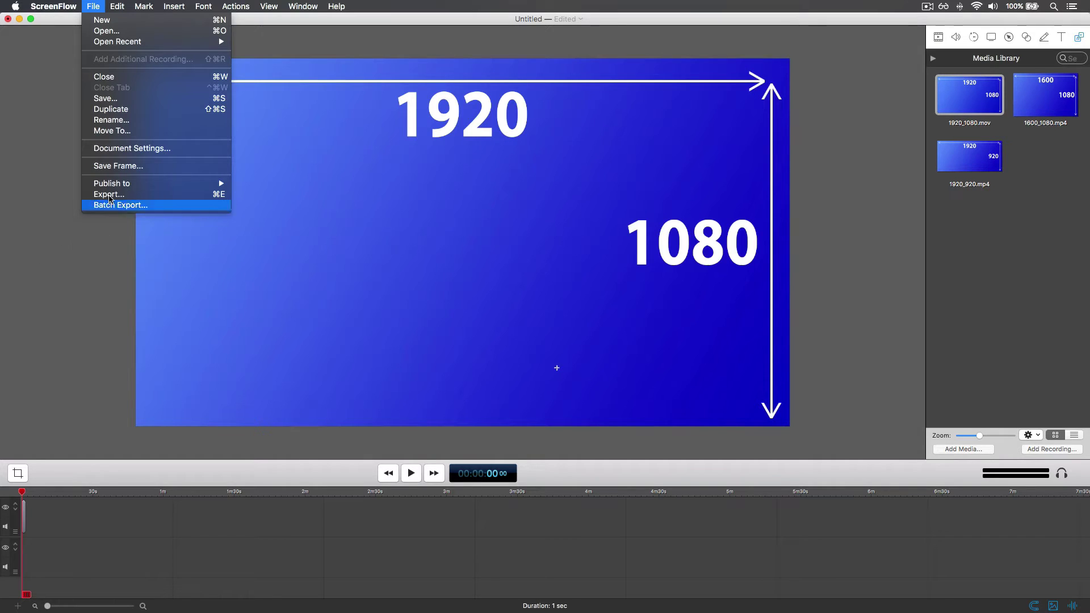
left_click(73, 312)
left_click(92, 7)
left_click(121, 197)
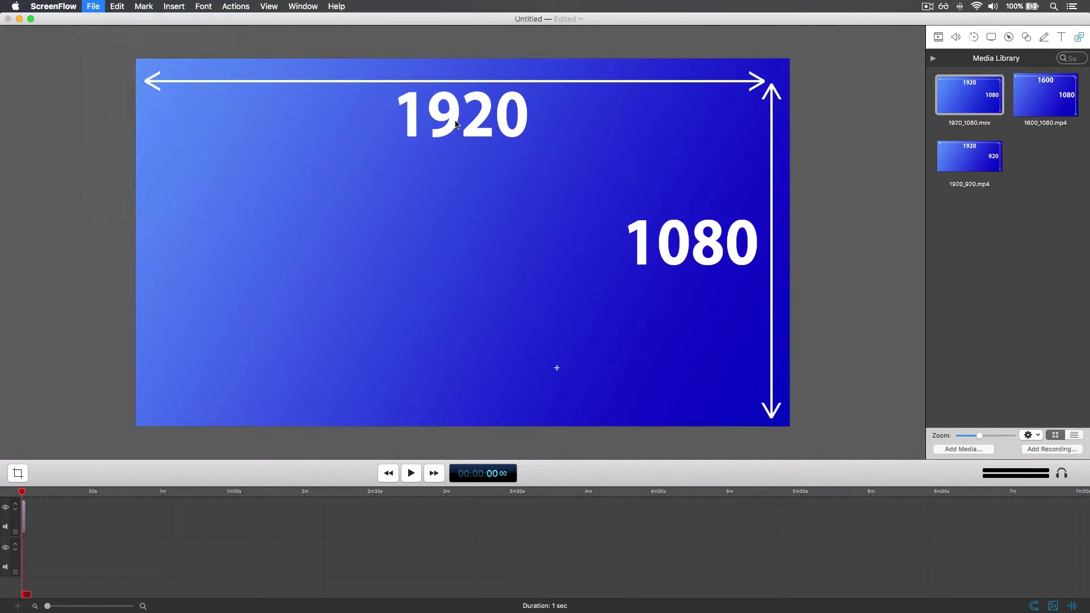
left_click(517, 44)
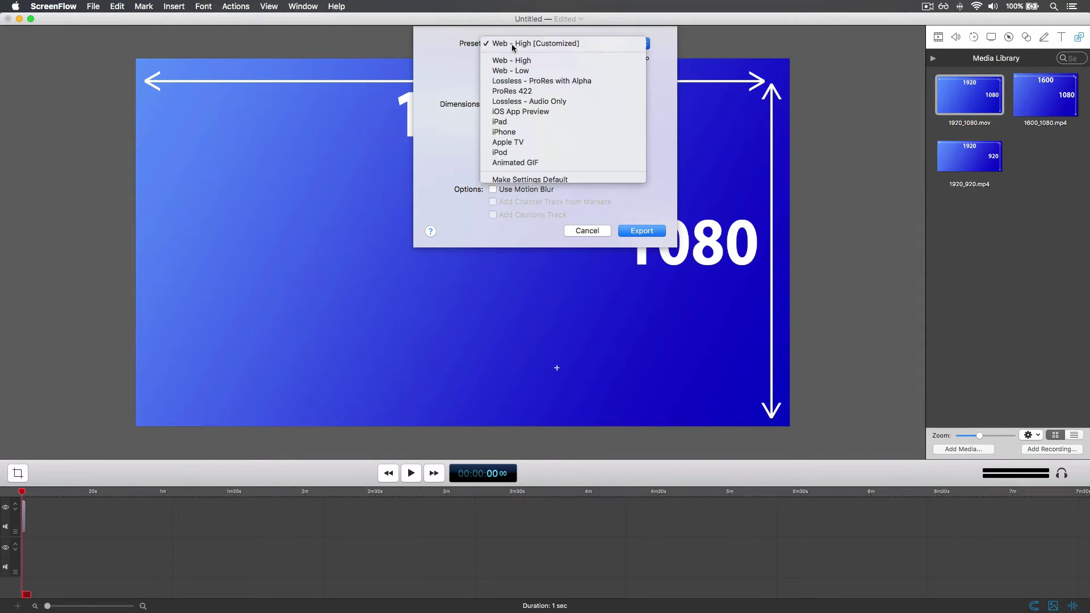
left_click(517, 44)
left_click(517, 45)
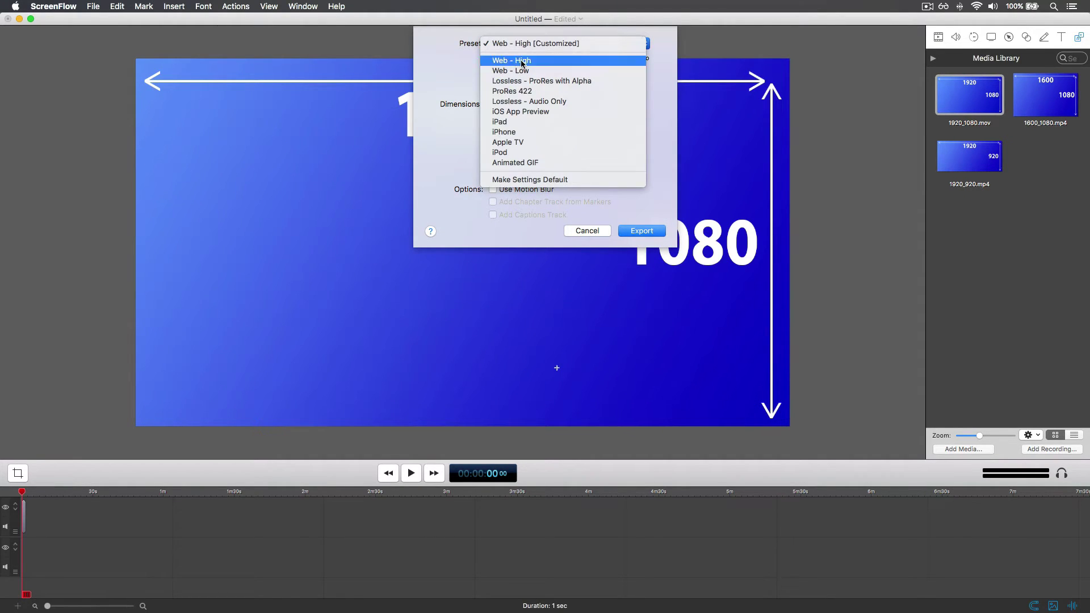
left_click(522, 61)
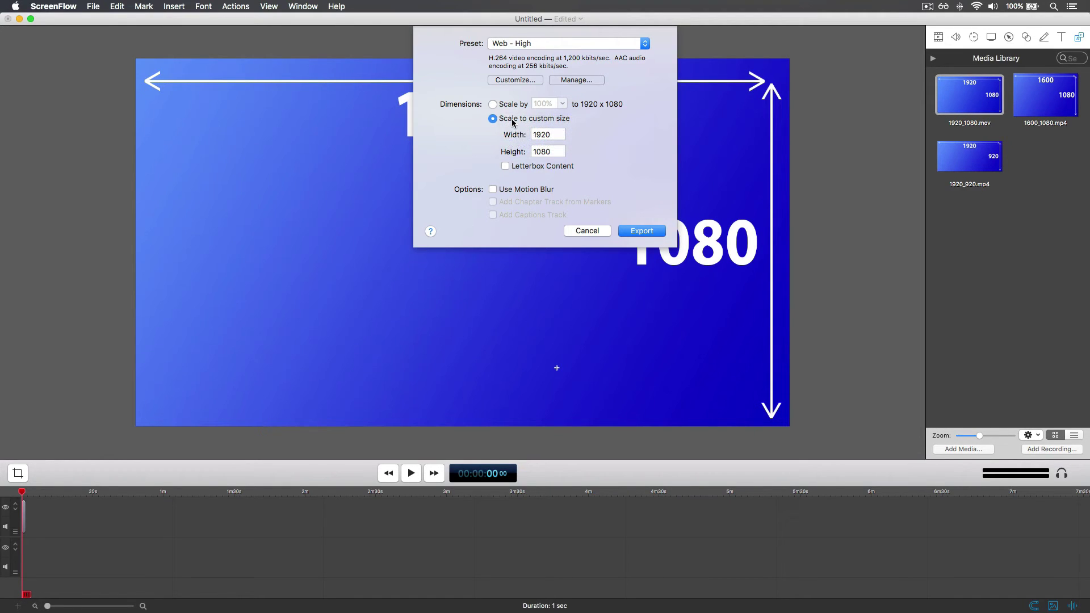
Confirm 1920×1080 export size and set the customized video framerate to 60 fps
double_click(546, 134)
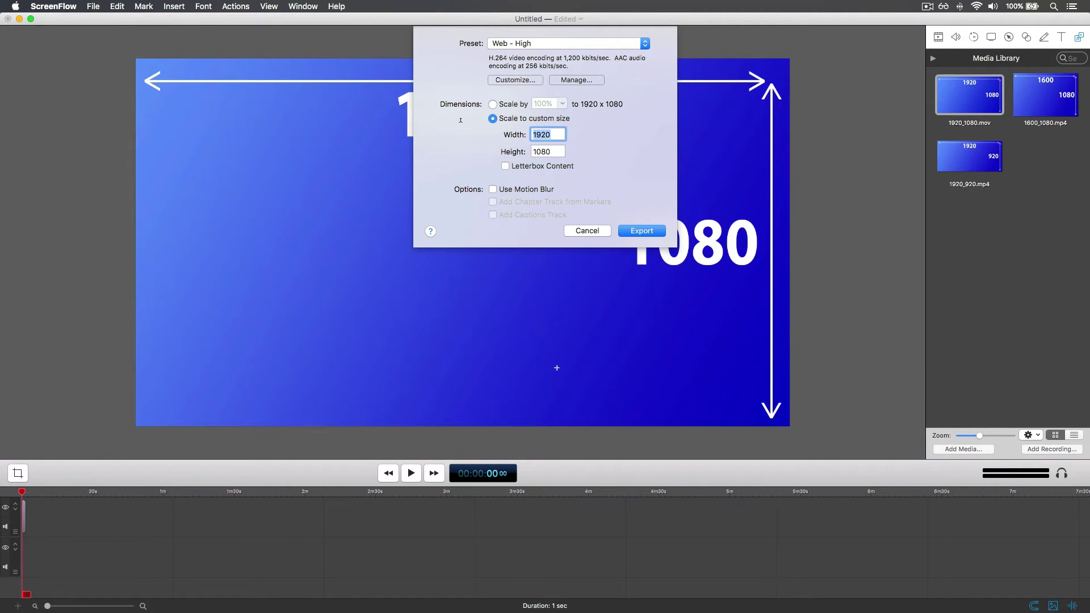
double_click(554, 151)
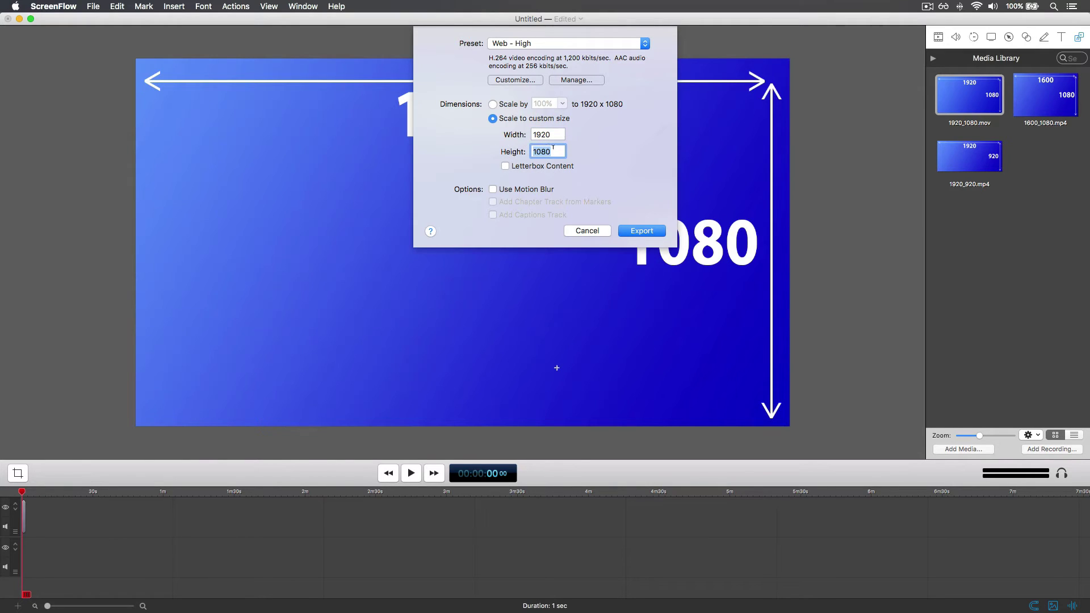
left_click(514, 81)
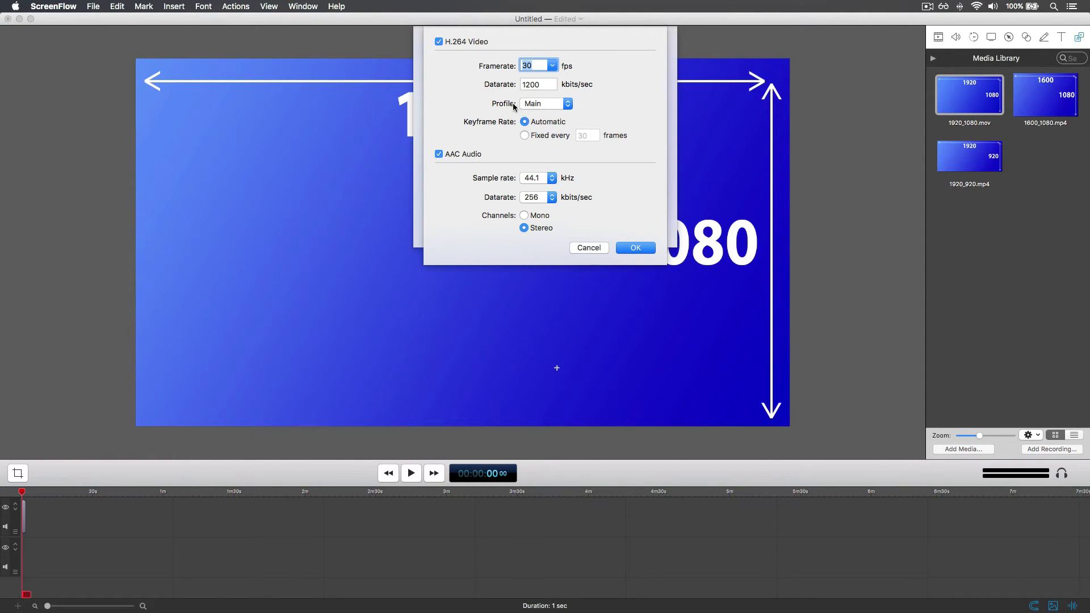
left_click(551, 65)
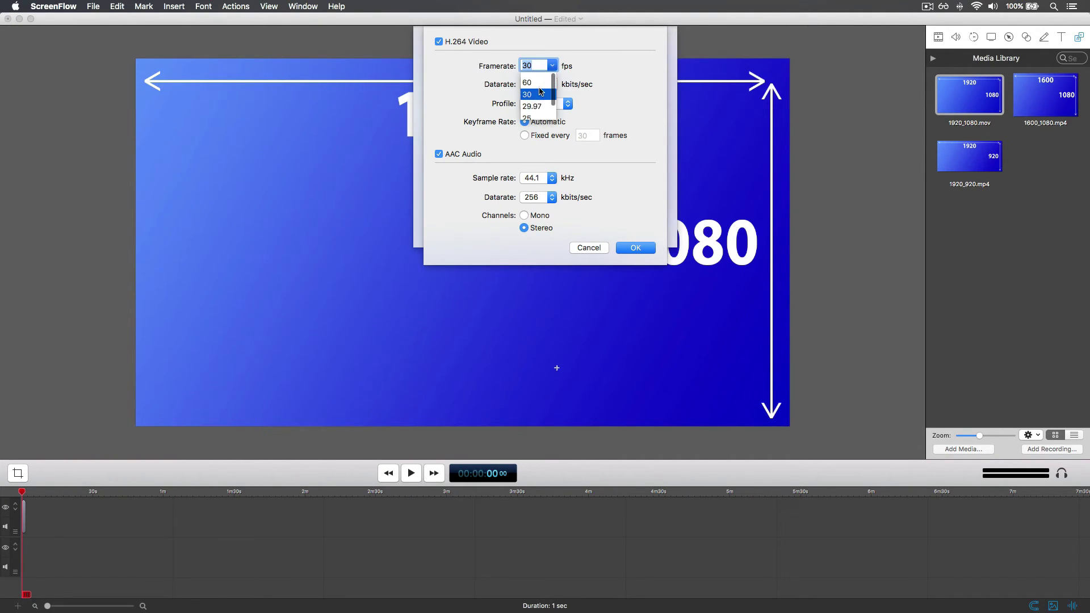
left_click(531, 105)
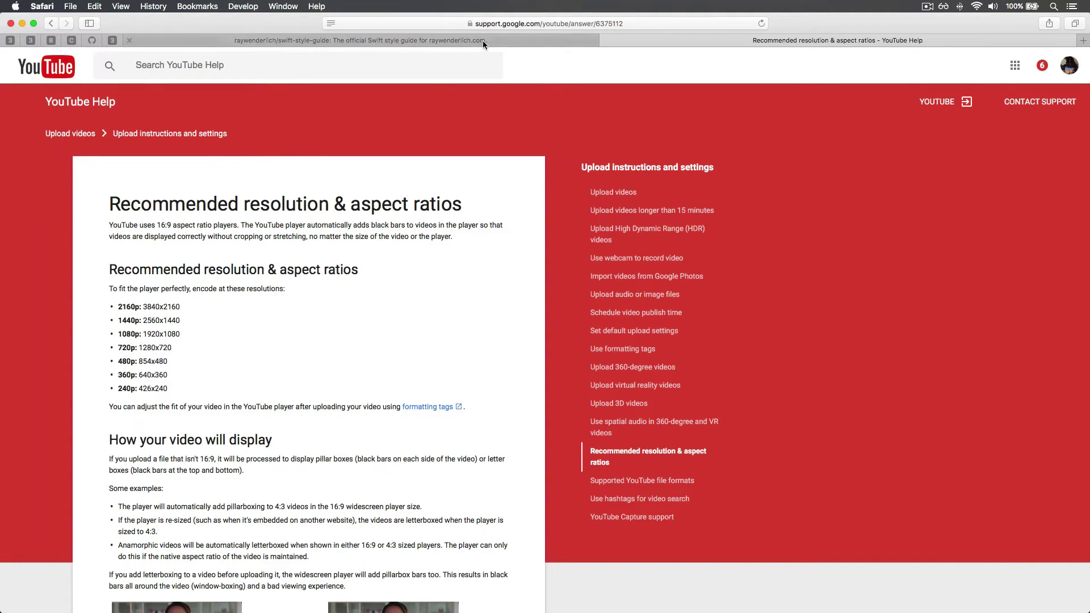
Return to YouTube Help's Recommended upload encoding settings page
scroll(428, 226, "down", 2)
left_click(553, 38)
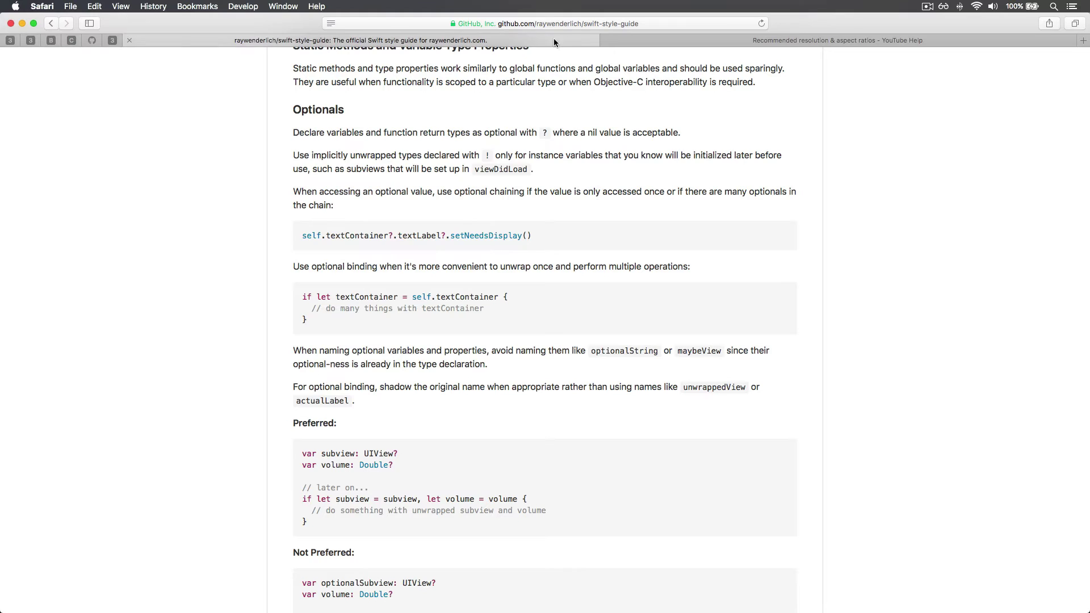
left_click(616, 39)
left_click(51, 24)
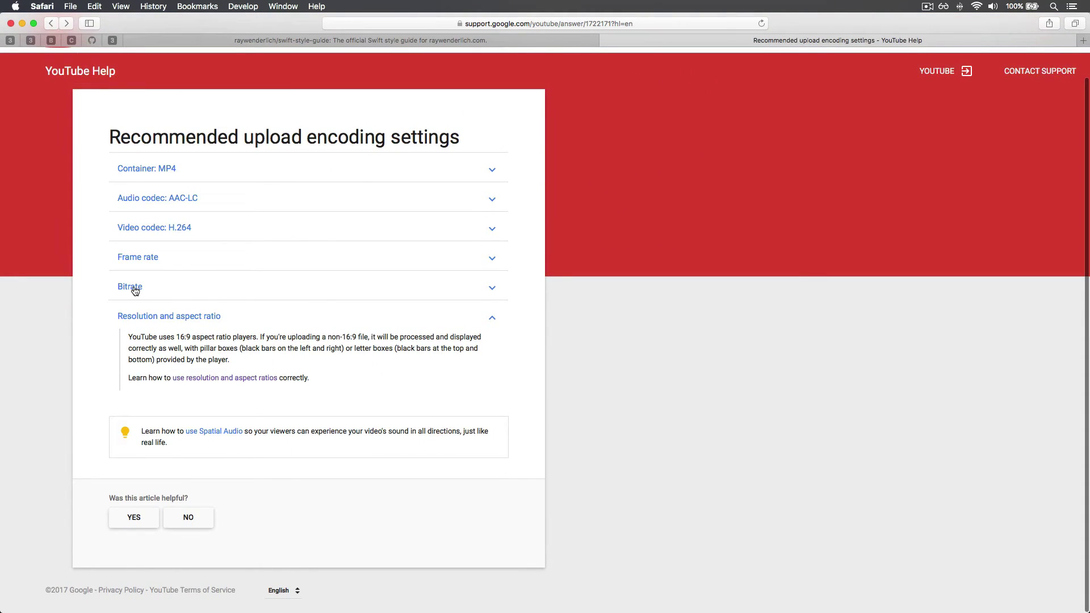
Expand the Bitrate tables and highlight 12 Mbps for 1080p high frame rate
left_click(135, 290)
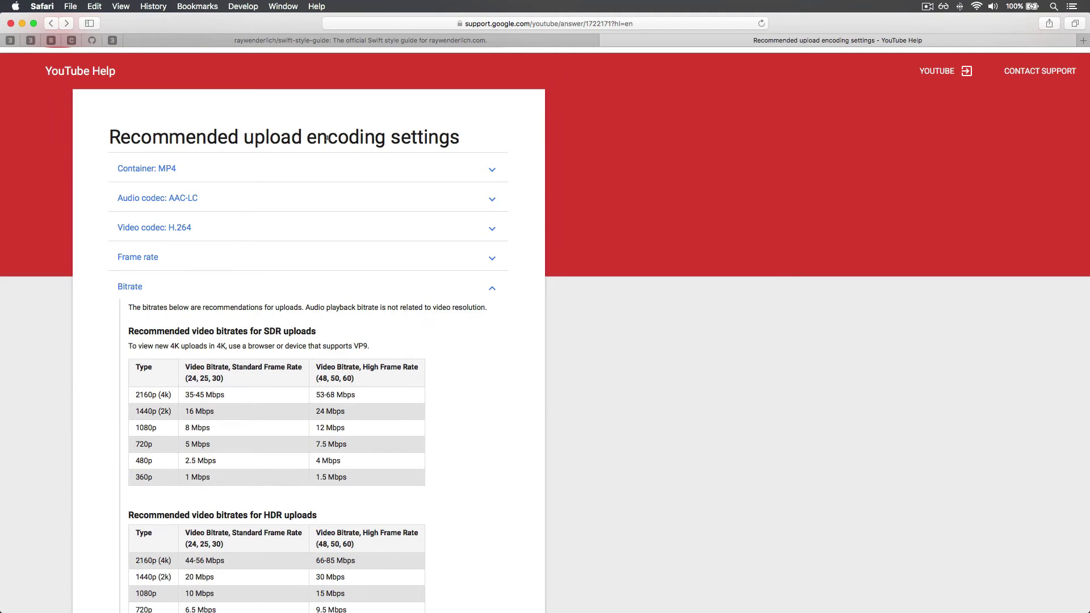
scroll(298, 322, "down", 3)
scroll(297, 322, "up", 3)
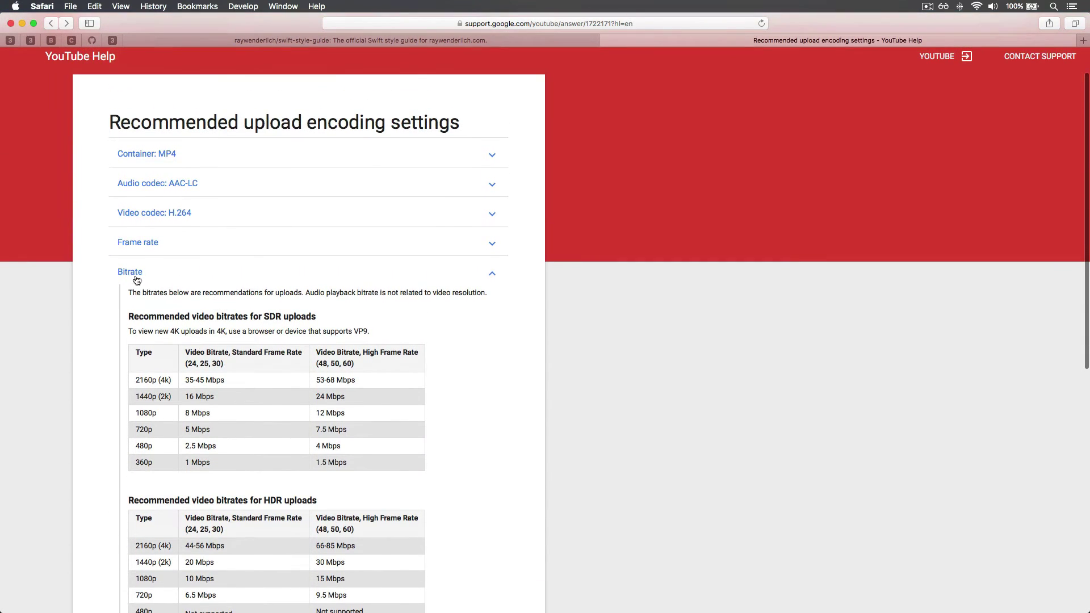
scroll(190, 345, "down", 3)
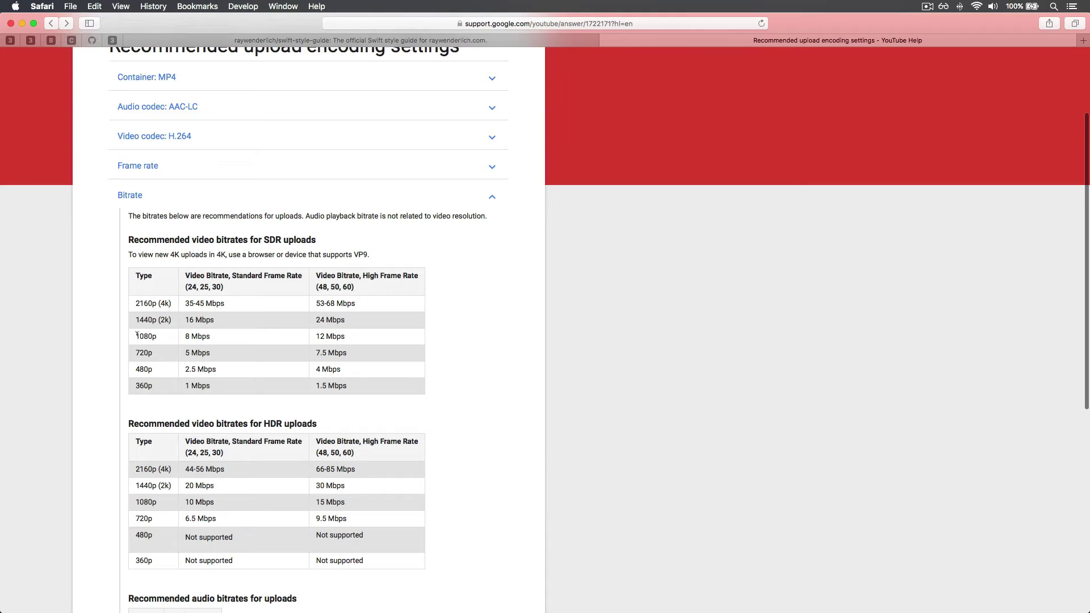
left_click_drag(137, 335, 157, 334)
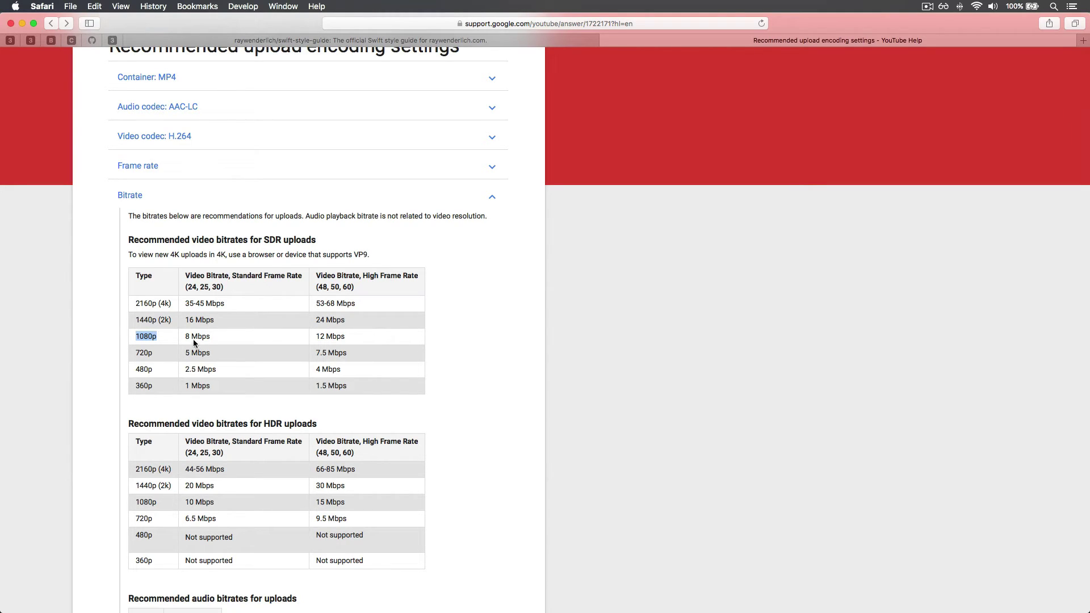
left_click_drag(343, 288, 350, 286)
left_click_drag(316, 336, 355, 334)
Enter 12 in the Datarate field, taken from YouTube's 1080p bitrate table
key("super+Tab")
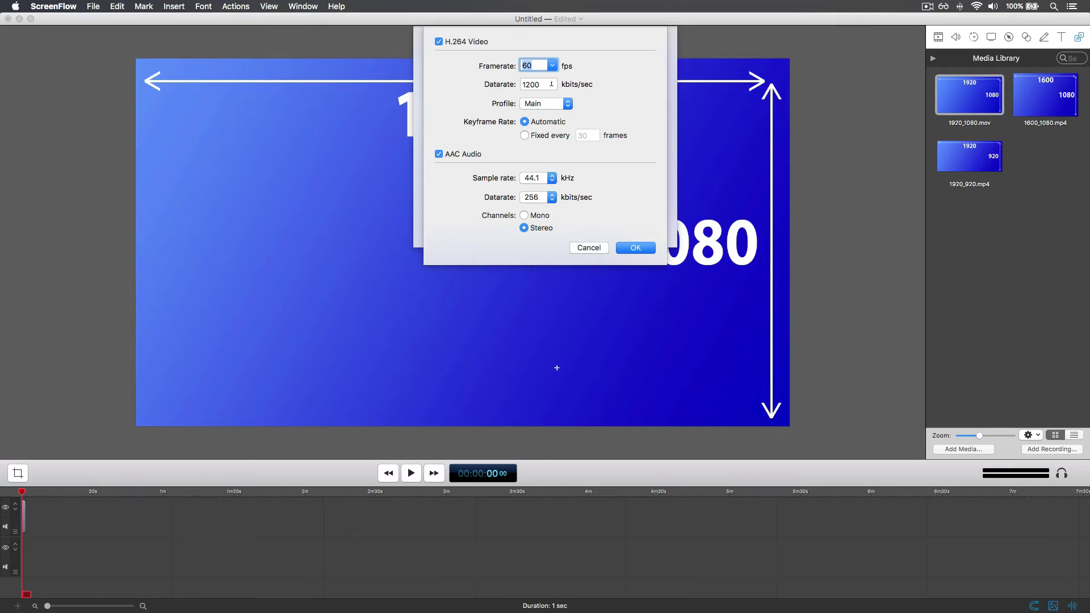
key("super+Tab")
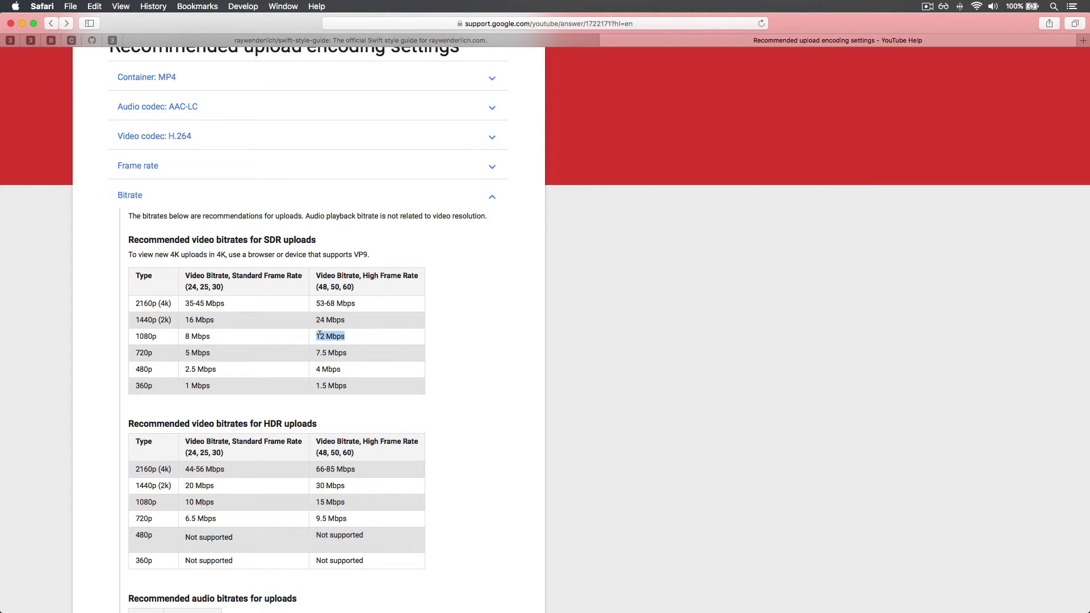
double_click(320, 335)
key("super+Tab")
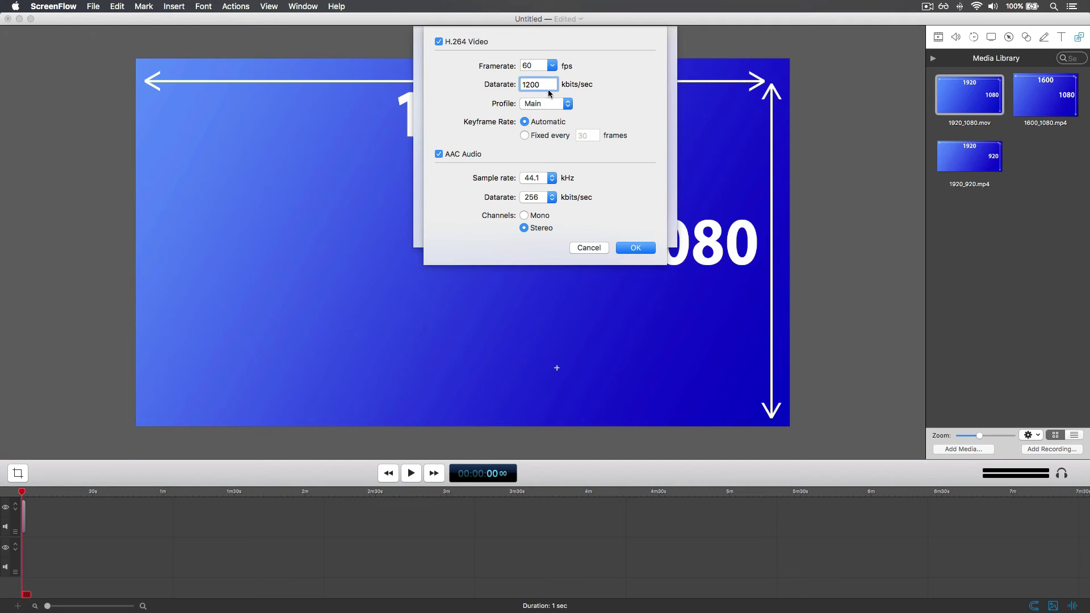
type("12")
Try the 8 Mbps standard-rate value, then reselect Datarate for YouTube's 12 Mbps high-frame-rate figure
key("super+Tab")
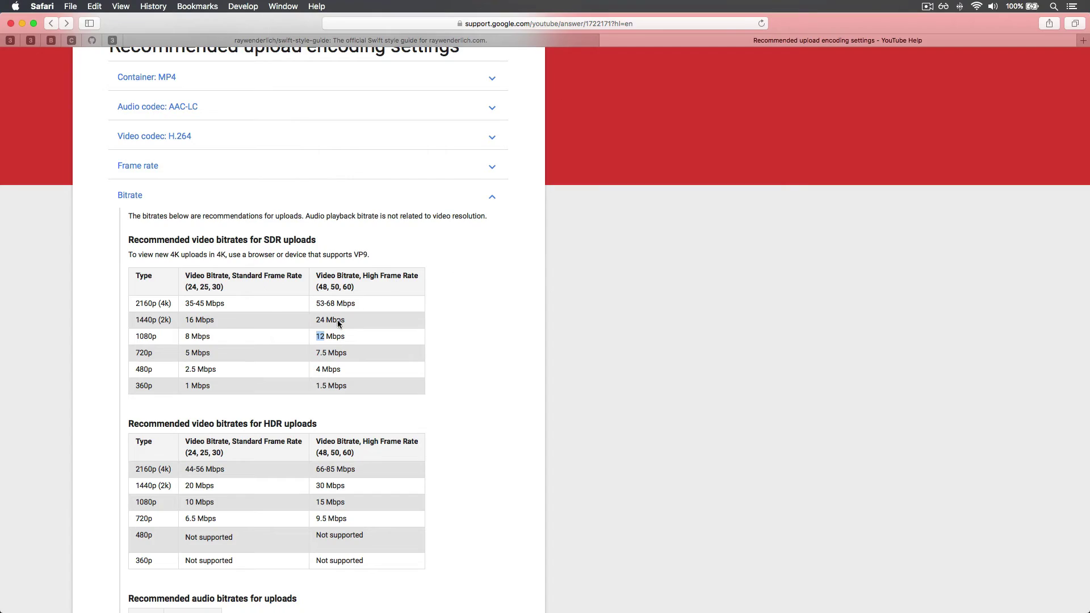
left_click_drag(214, 285, 221, 286)
left_click_drag(185, 336, 191, 336)
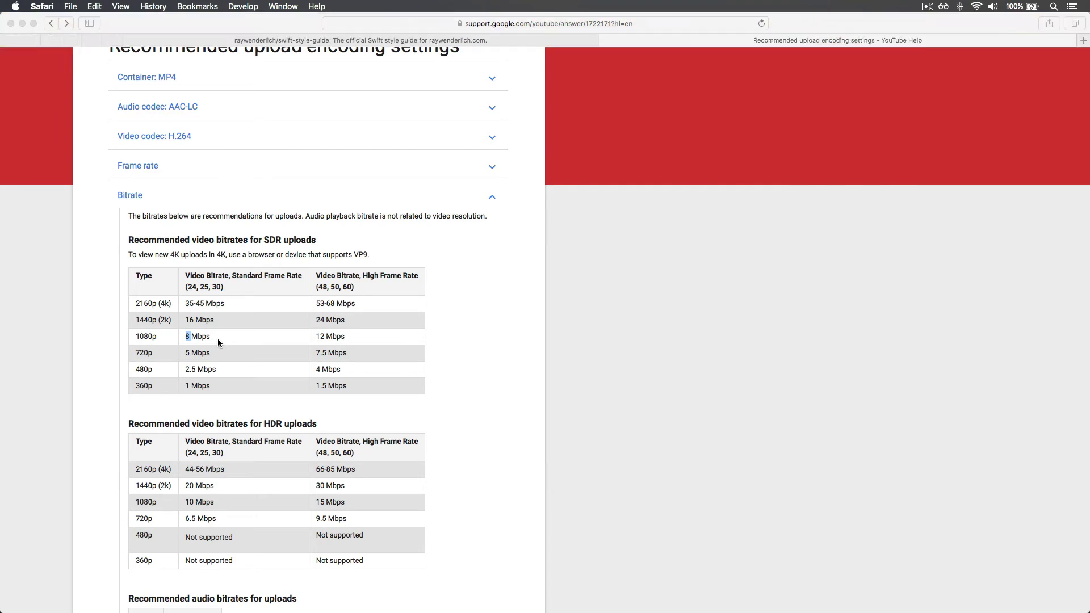
key("super+Tab")
key("super+a")
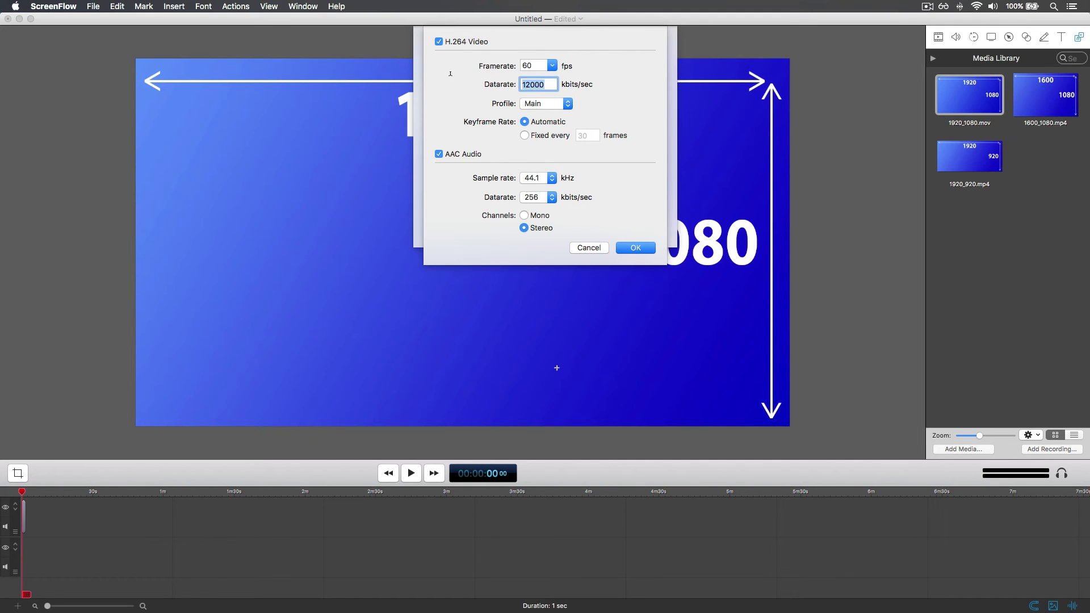
type("80")
key("super+Tab")
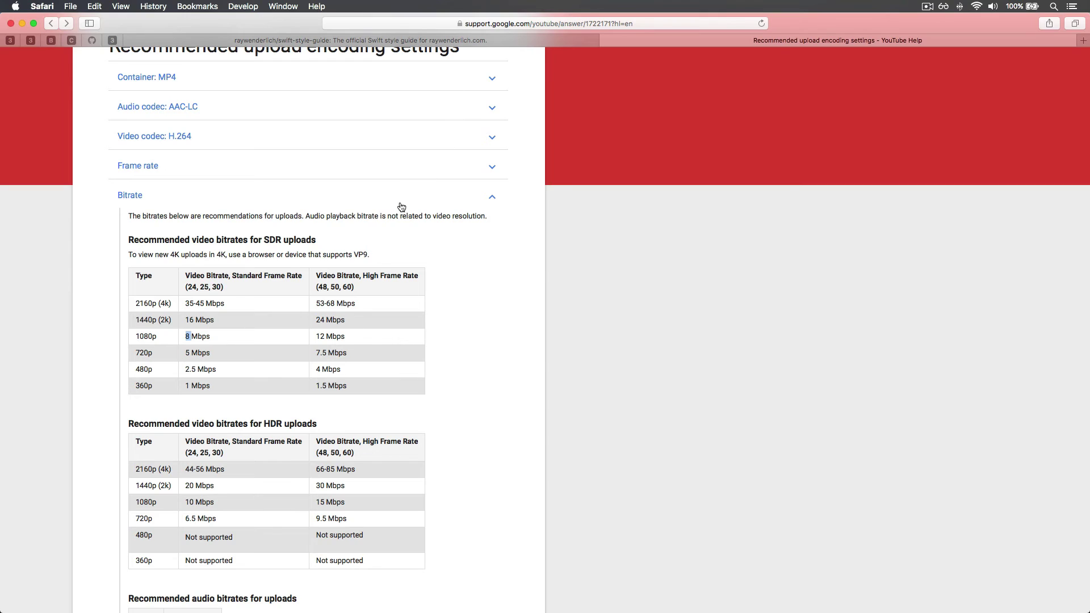
double_click(321, 336)
key("super+Tab")
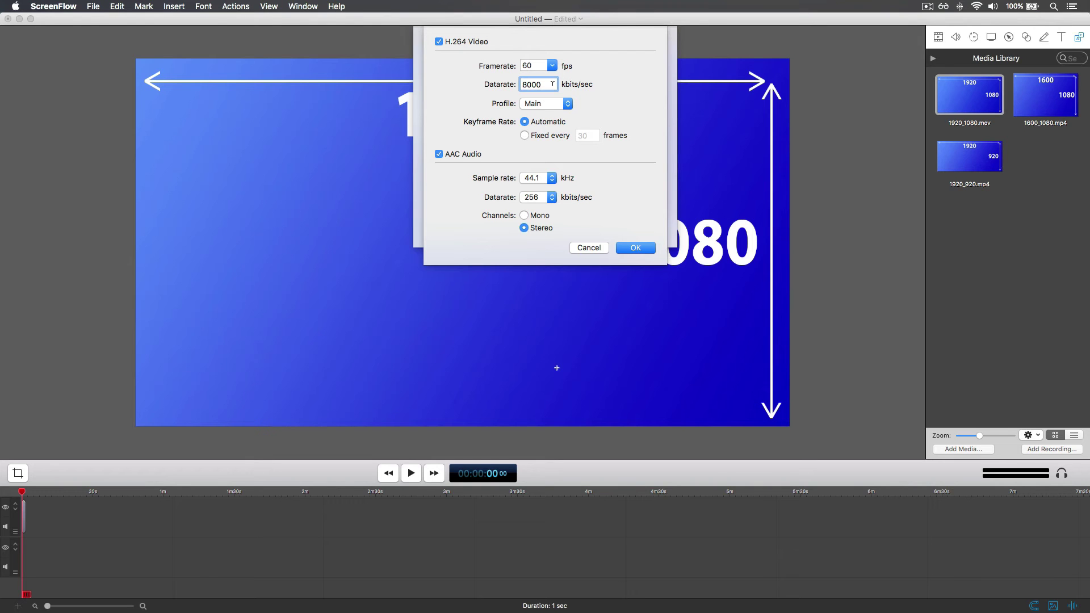
key("super+a")
Set the video datarate to 12,000 kbits/sec with the High H.264 profile
type("12")
left_click(542, 103)
left_click(536, 124)
Set audio to 48.0 kHz at 320 kbits/sec and apply the customized settings
left_click(540, 181)
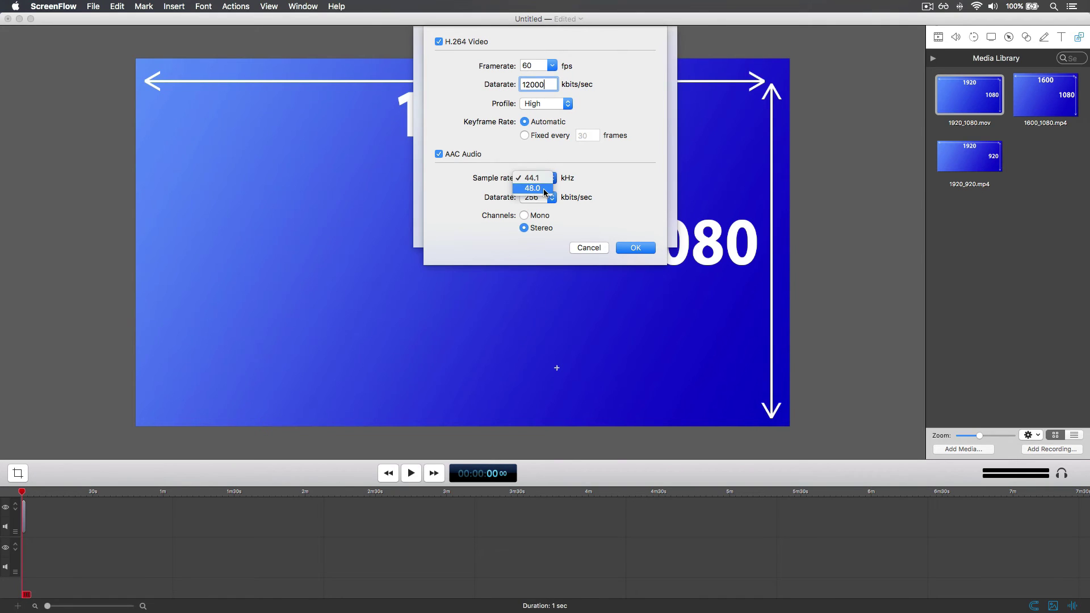
left_click(544, 189)
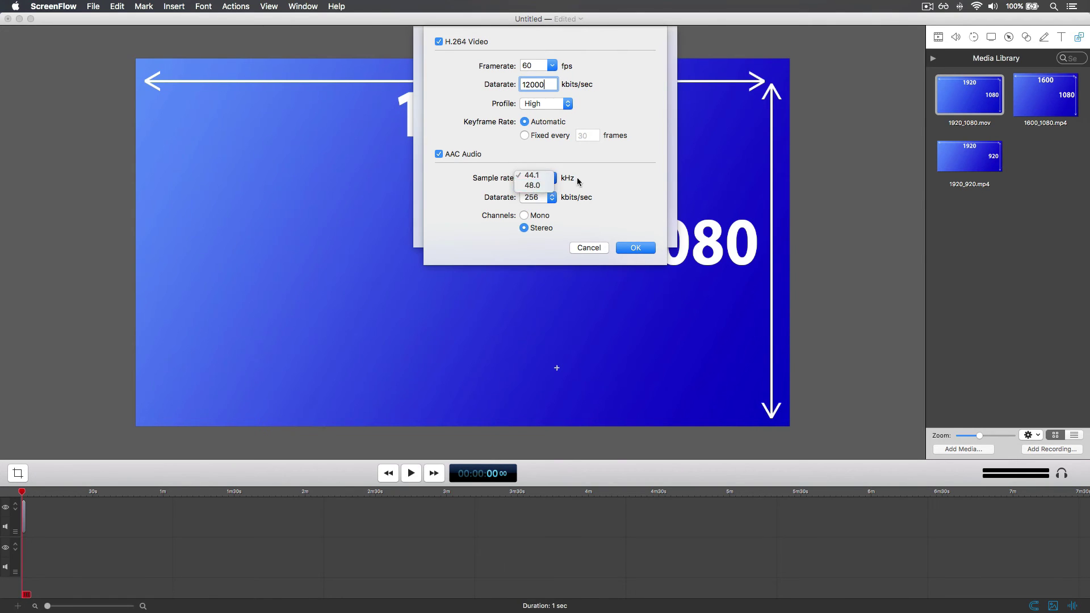
left_click(546, 199)
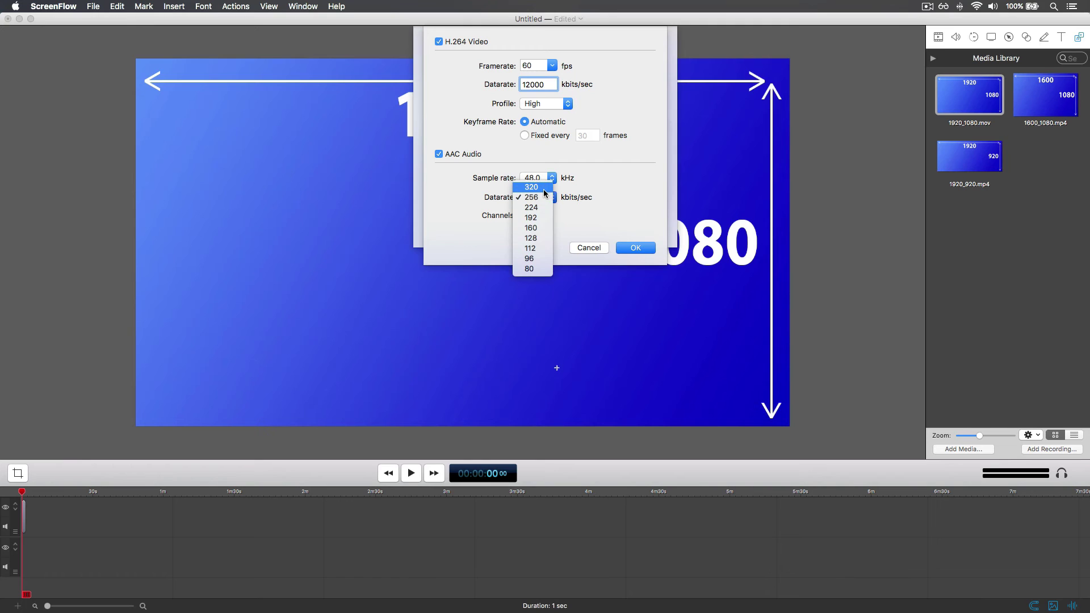
left_click(544, 193)
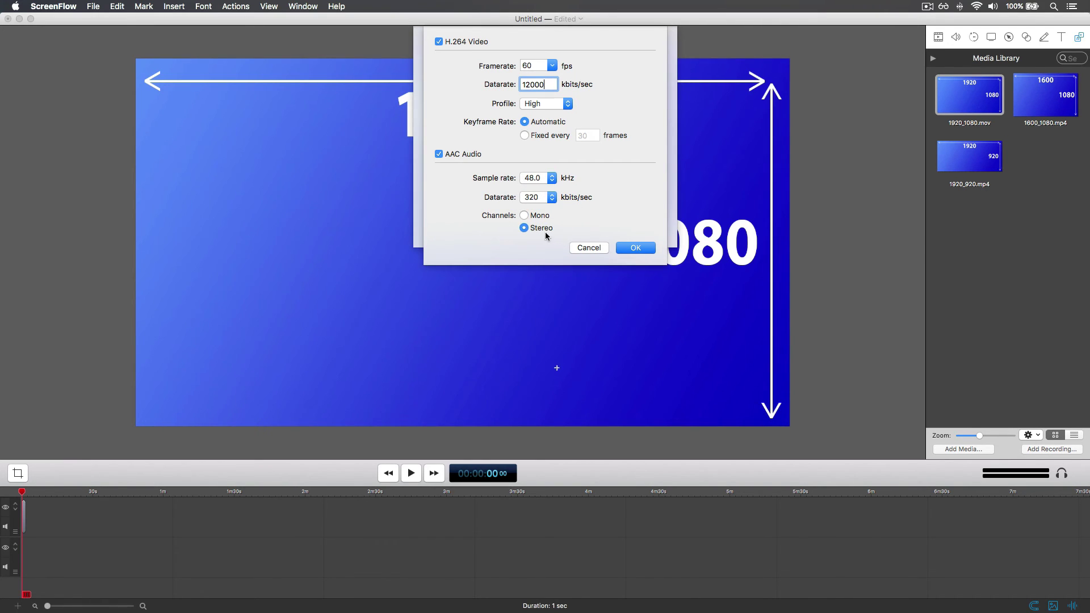
left_click(649, 253)
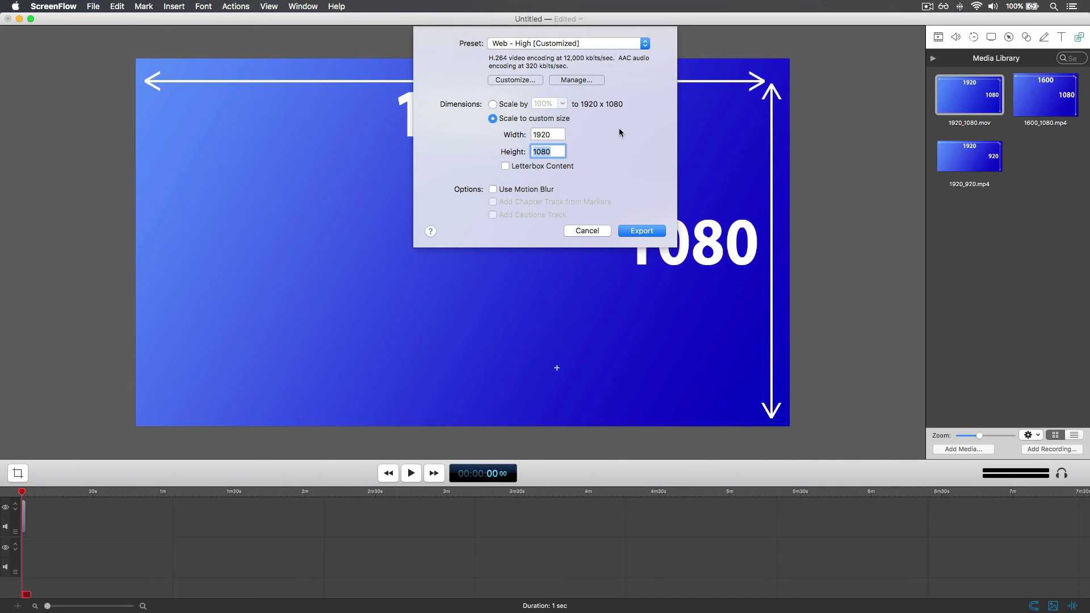
left_click(520, 46)
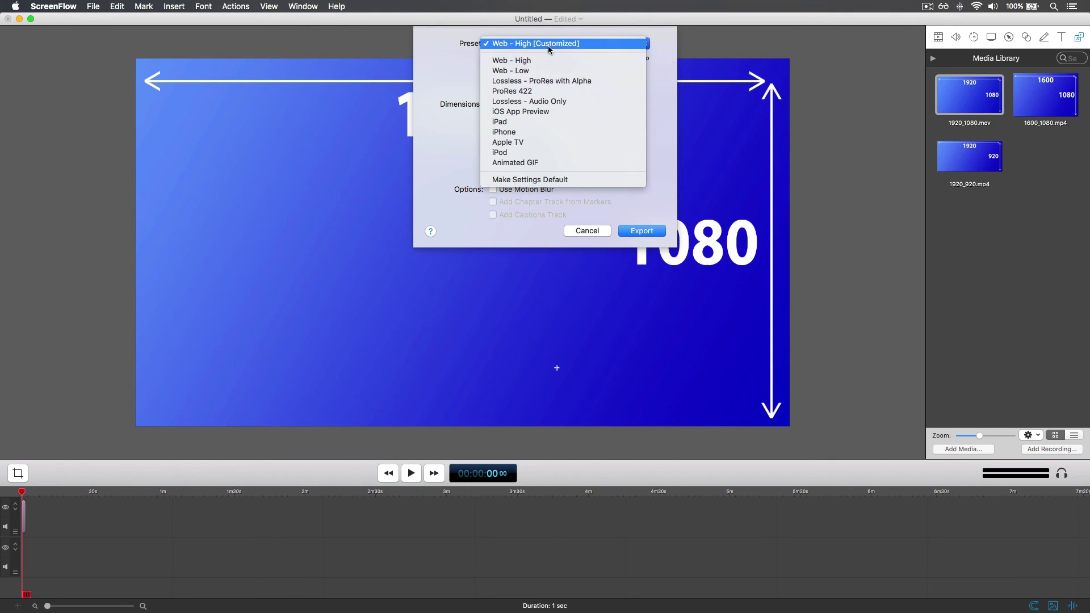
left_click(450, 104)
left_click(540, 44)
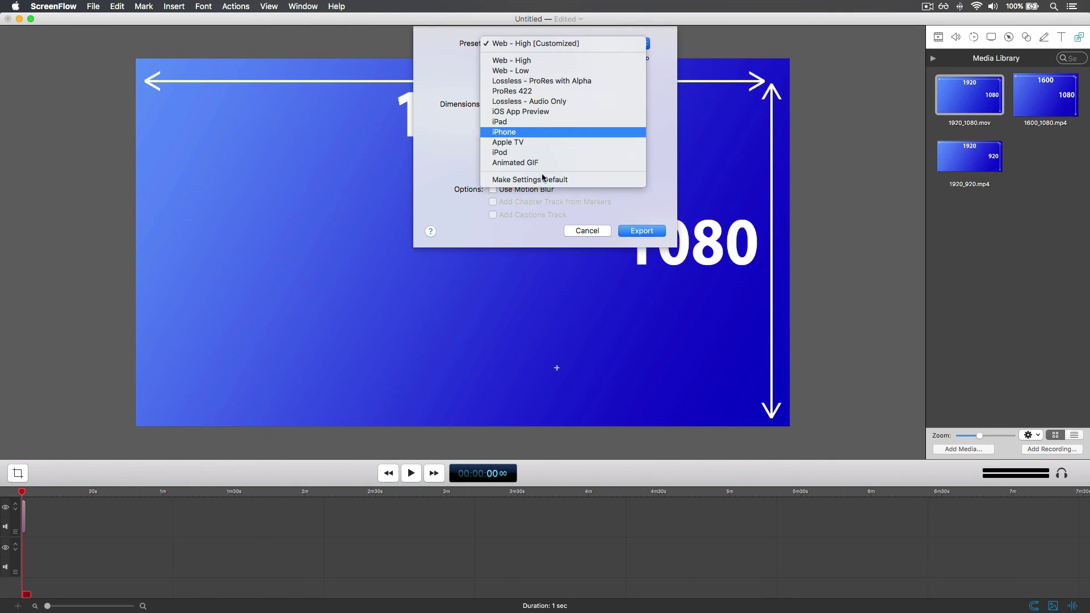
left_click(525, 180)
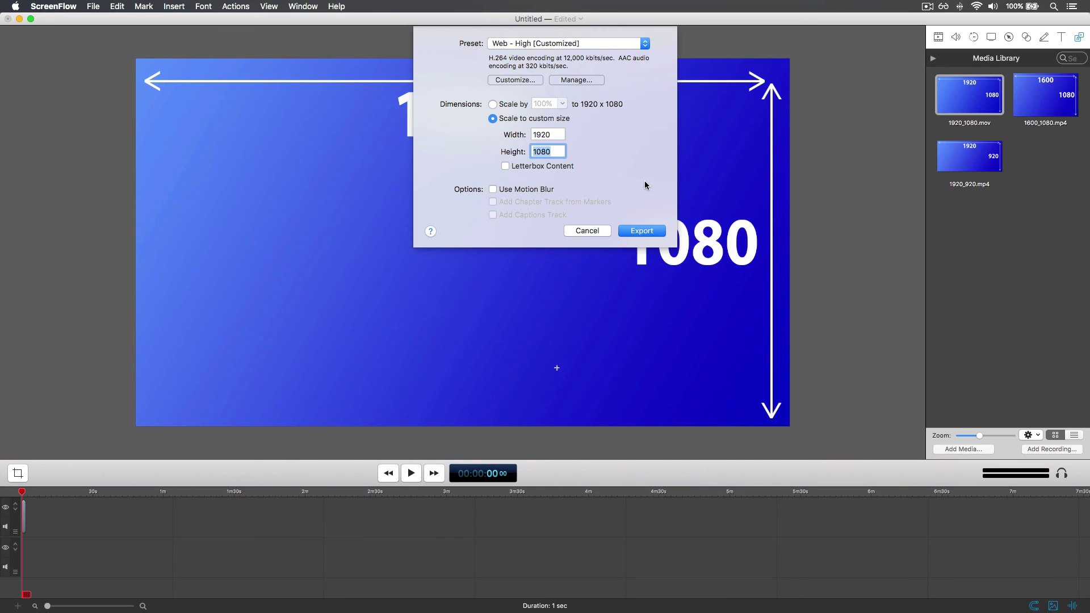
left_click(649, 231)
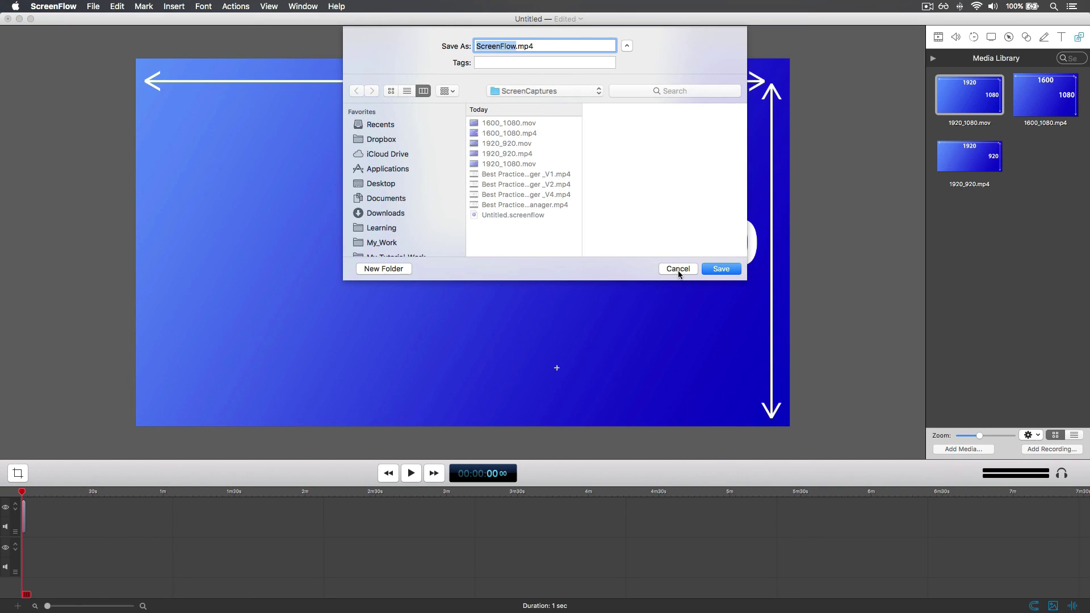
left_click(678, 270)
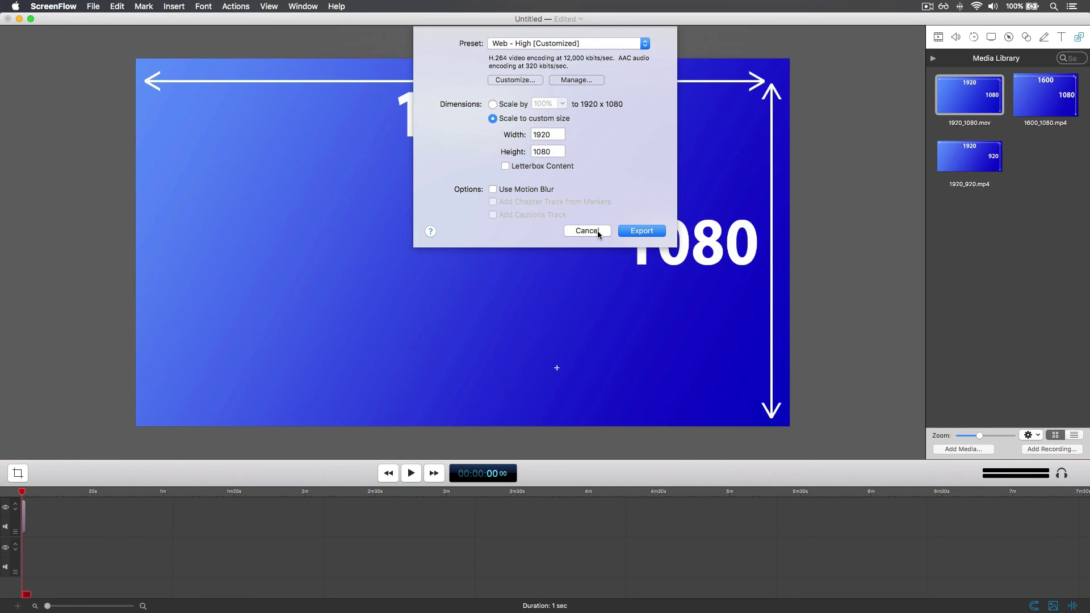